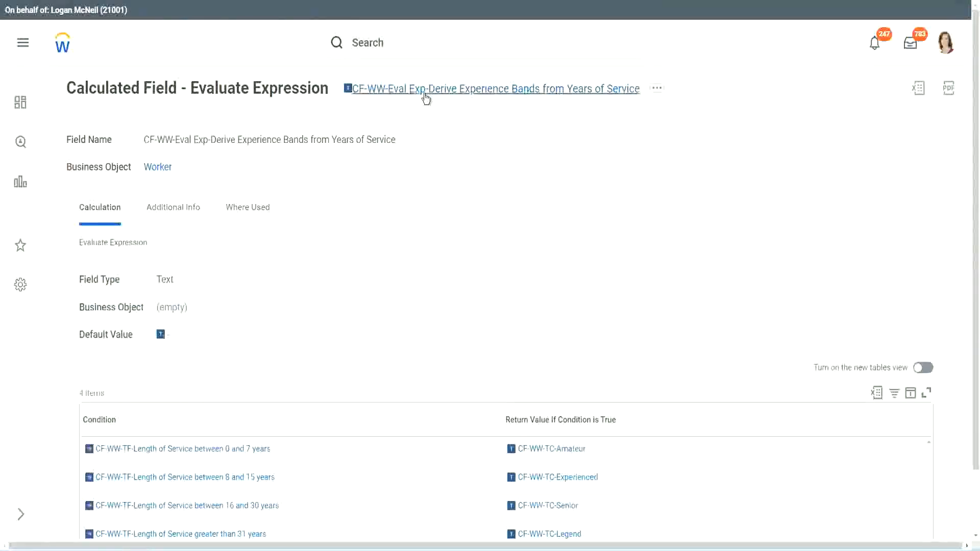
{"action": "right_click", "coordinate": [427, 92]}
{"action": "left_click", "coordinate": [462, 152]}
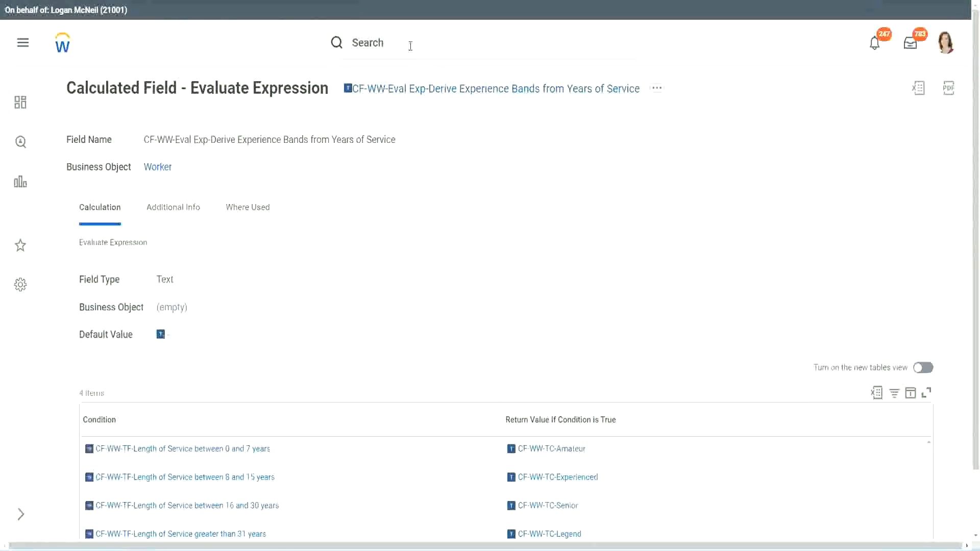
{"action": "left_click", "coordinate": [410, 46]}
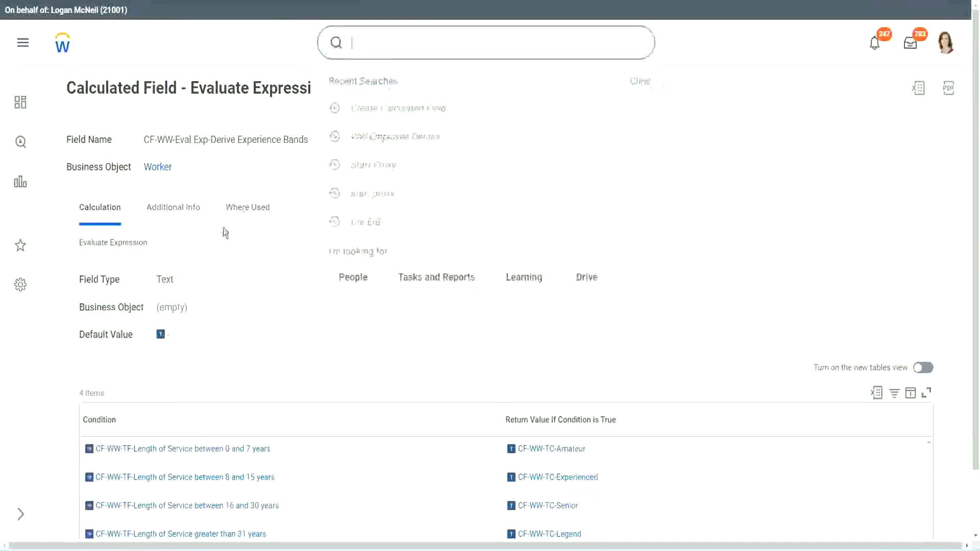
{"action": "left_click", "coordinate": [694, 114]}
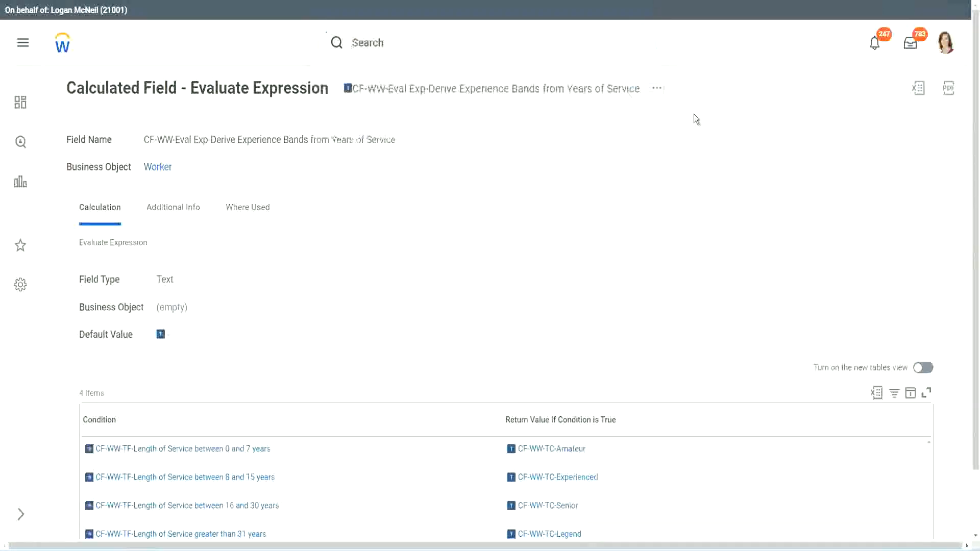
Search for "create calc field" and open the Create Calculated Field task.
{"action": "left_click", "coordinate": [386, 38]}
{"action": "type", "text": "create calc"}
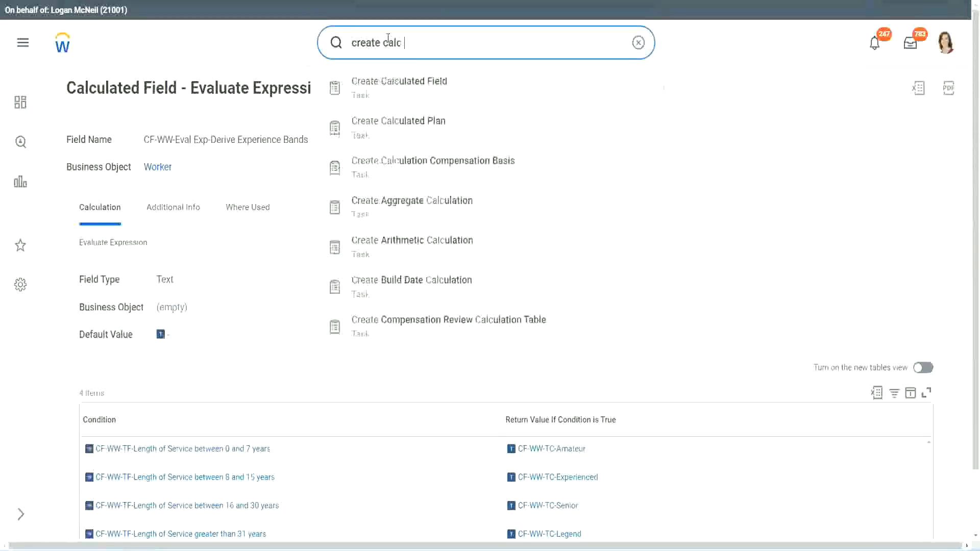
{"action": "type", "text": " field"}
{"action": "left_click", "coordinate": [408, 94]}
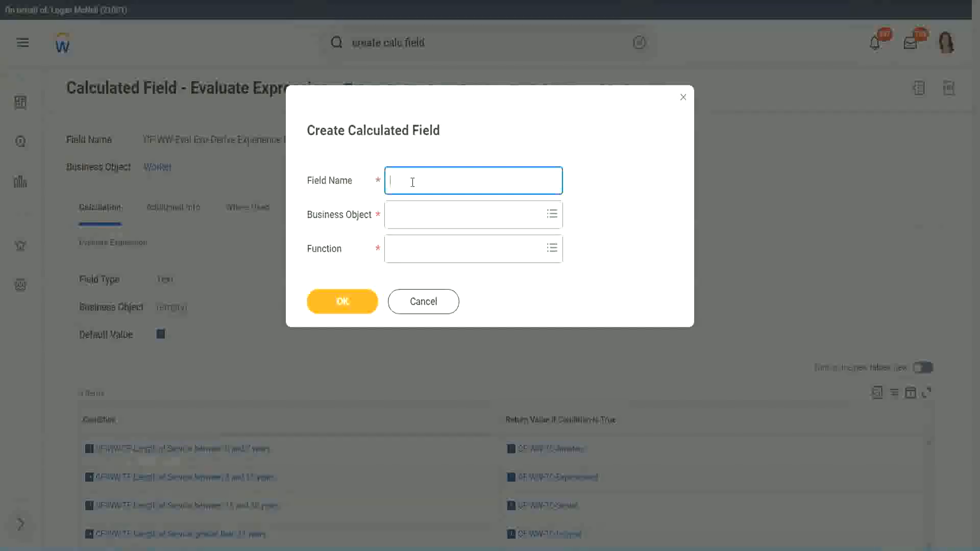
Name the new calculated field "CF-WW-LRB-Identify Experience Bands from years of Service".
{"action": "type", "text": "CF-WW-LRB-Identify Exe"}
{"action": "key", "text": "BackSpace"}
{"action": "type", "text": "periende"}
{"action": "key", "text": "BackSpace"}
{"action": "key", "text": "BackSpace"}
{"action": "type", "text": "ce "}
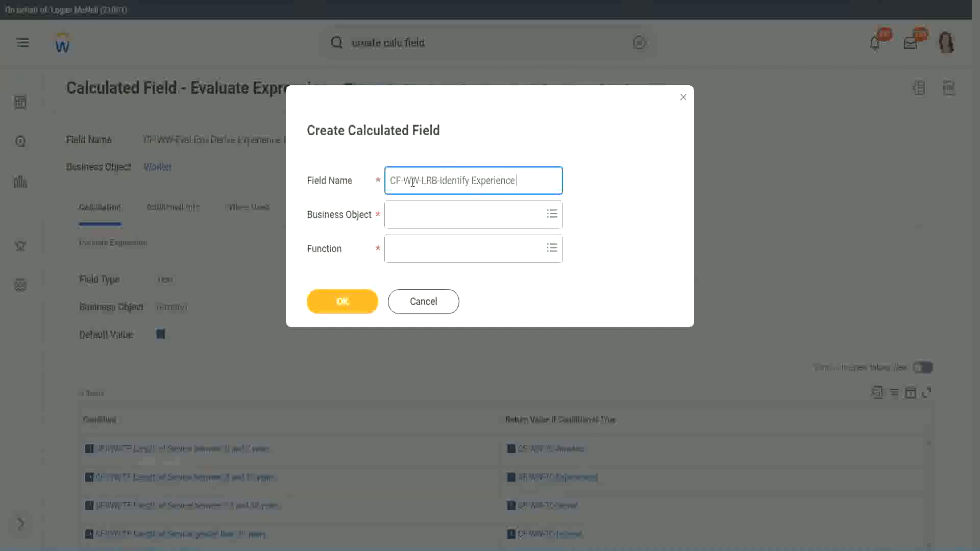
{"action": "type", "text": "Bands from"}
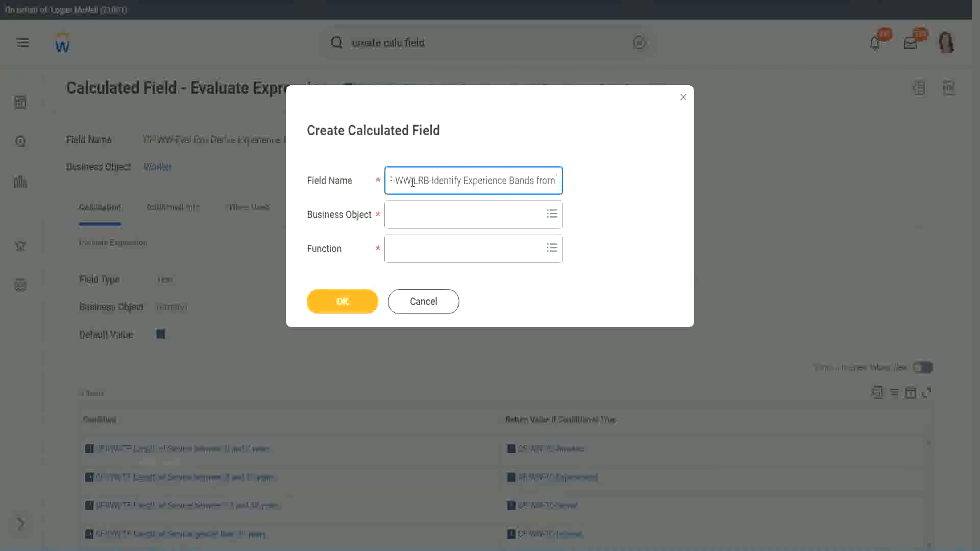
{"action": "type", "text": " years of Service"}
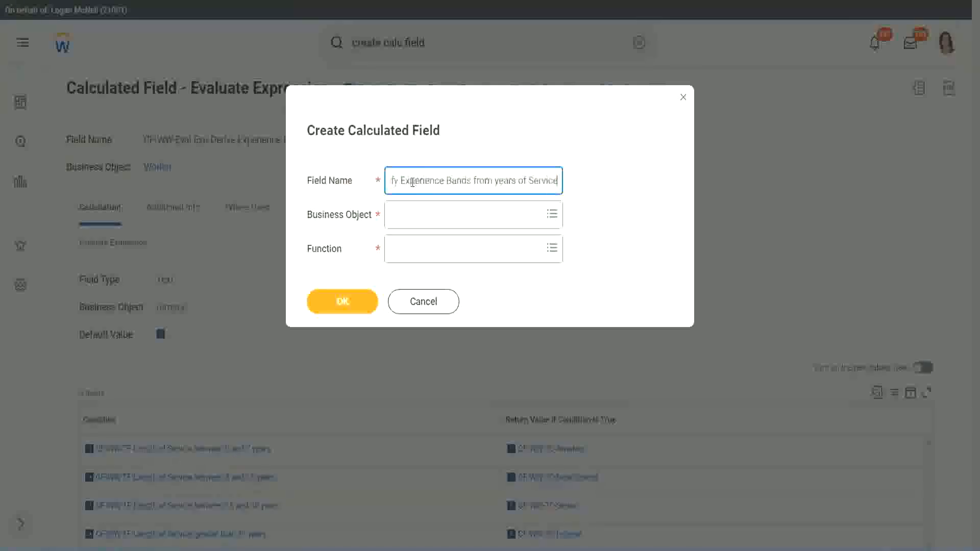
Set the business object to Worker and the function to Lookup Range Band, and continue to the field's definition.
{"action": "key", "text": "Tab"}
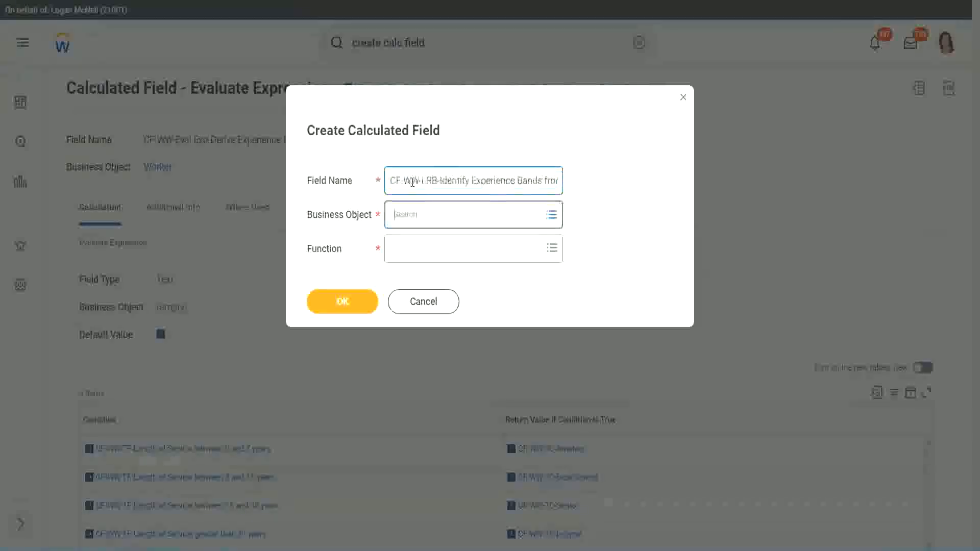
{"action": "type", "text": "wor"}
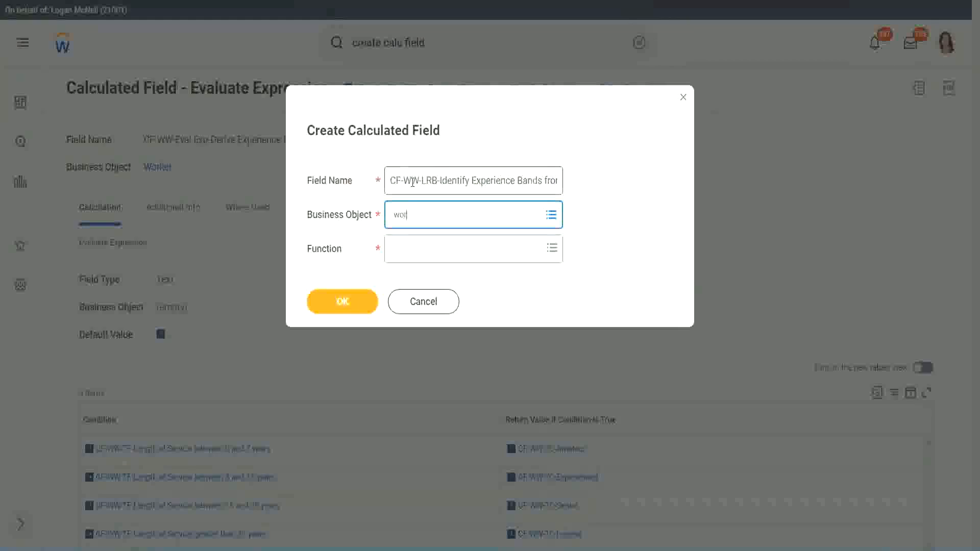
{"action": "type", "text": "ker"}
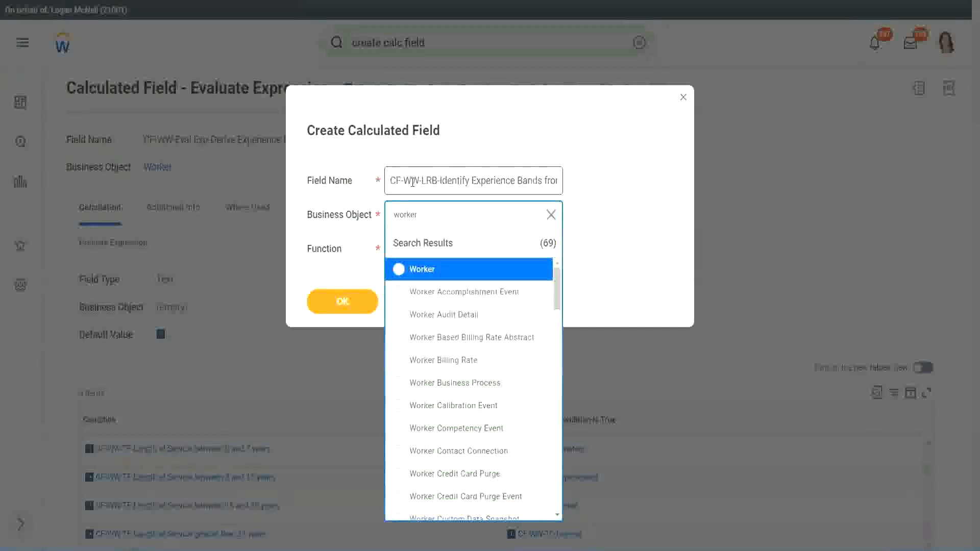
{"action": "key", "text": "Return"}
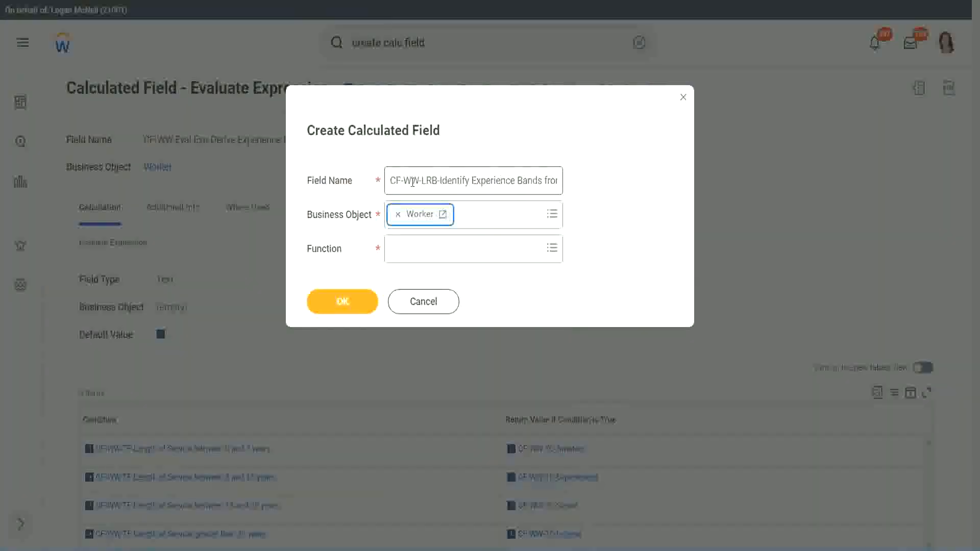
{"action": "key", "text": "Tab"}
{"action": "type", "text": "lrb"}
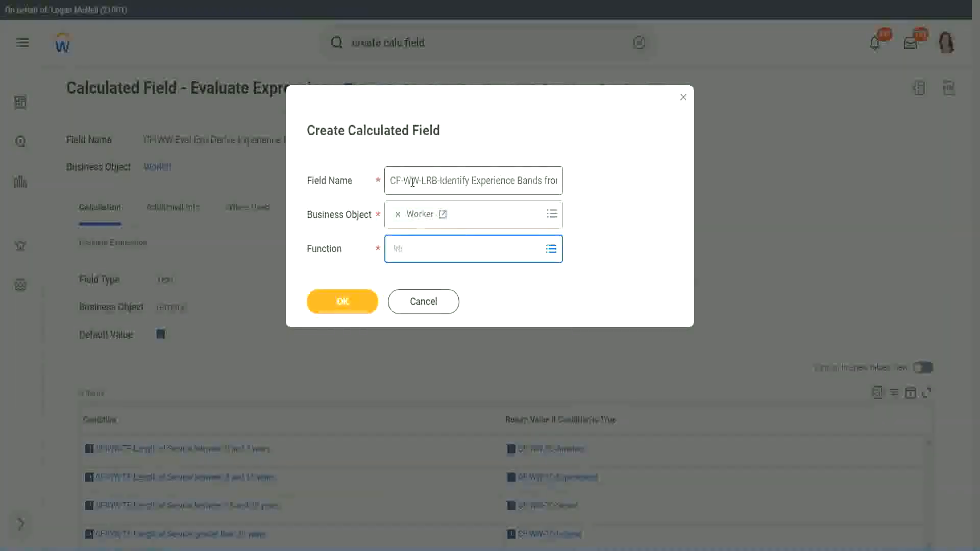
{"action": "key", "text": "Return"}
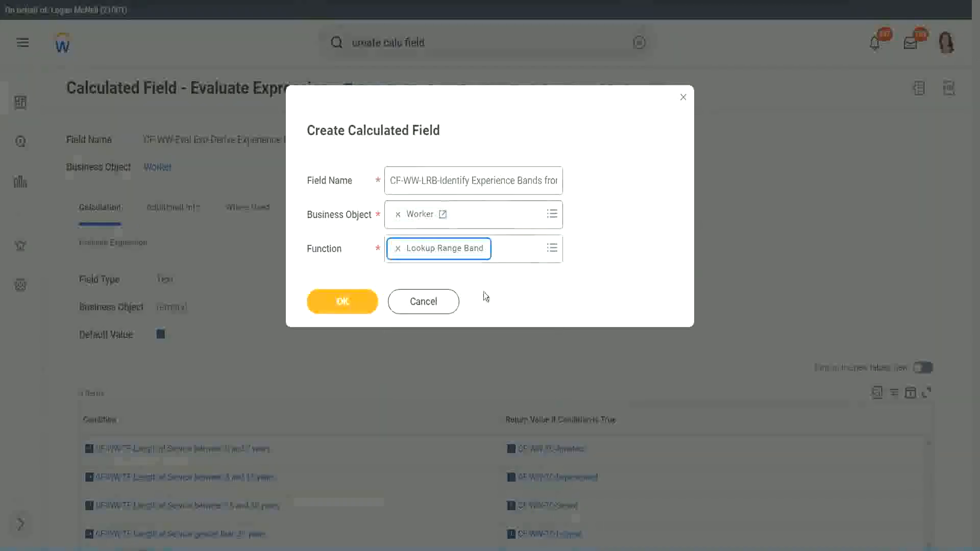
{"action": "left_click", "coordinate": [350, 306]}
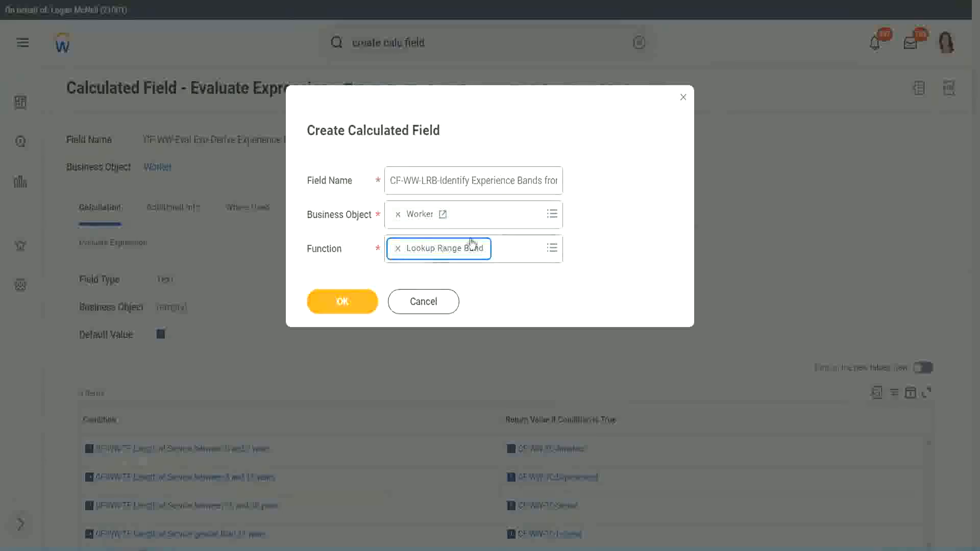
{"action": "left_click", "coordinate": [350, 304]}
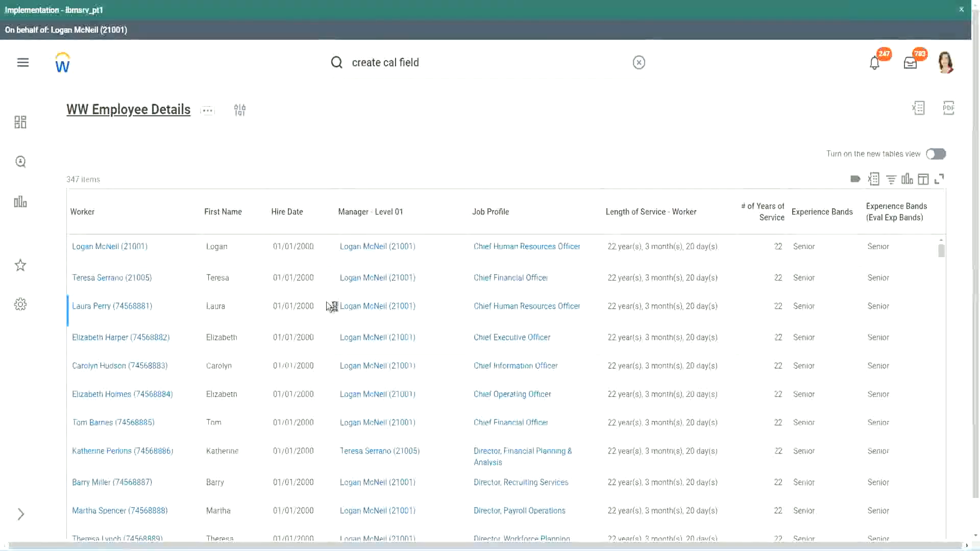
Copy "CF-WW-Convert Text To Number-Number of Years from Length of Service" from the WW Employee Details report definition into the new field's Source Field.
{"action": "scroll", "coordinate": [326, 331], "scroll_direction": "down", "scroll_amount": 6}
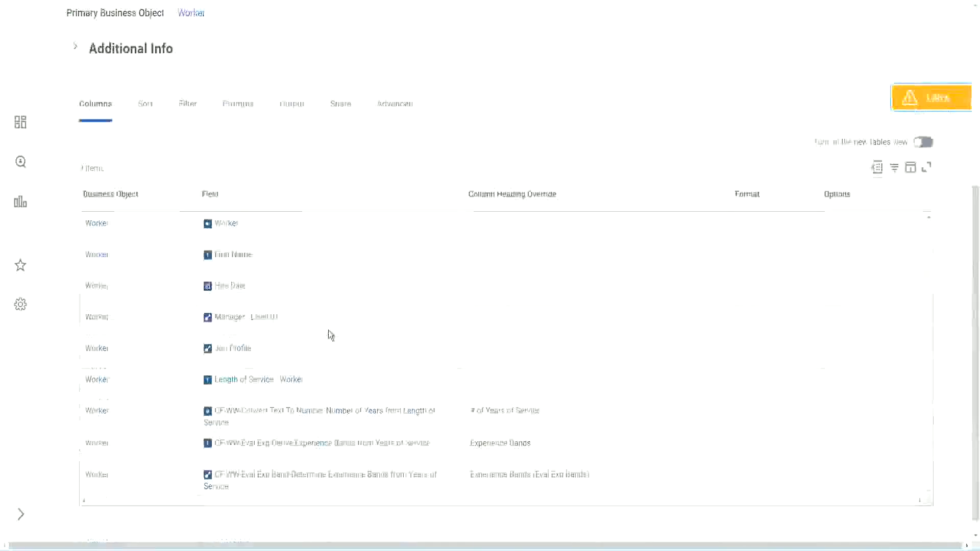
{"action": "right_click", "coordinate": [311, 396]}
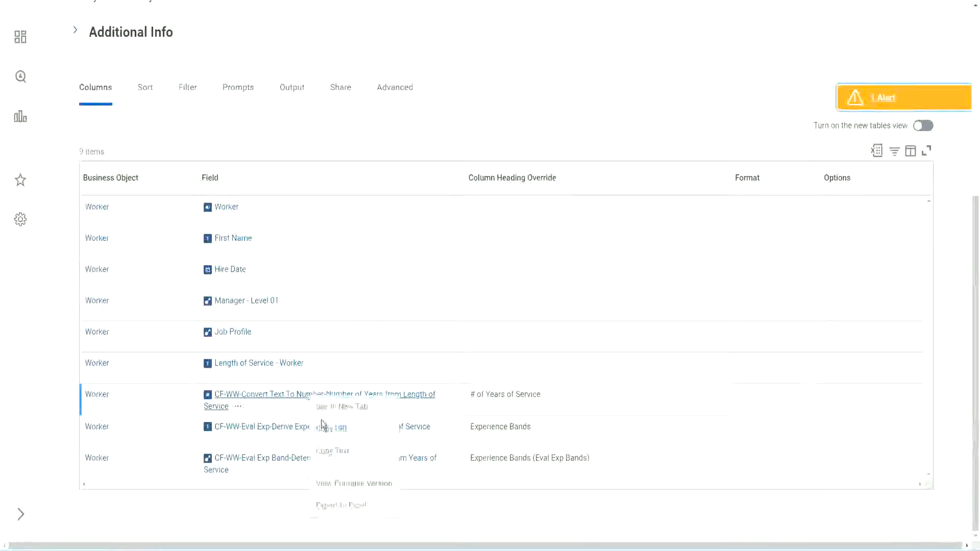
{"action": "left_click", "coordinate": [337, 454]}
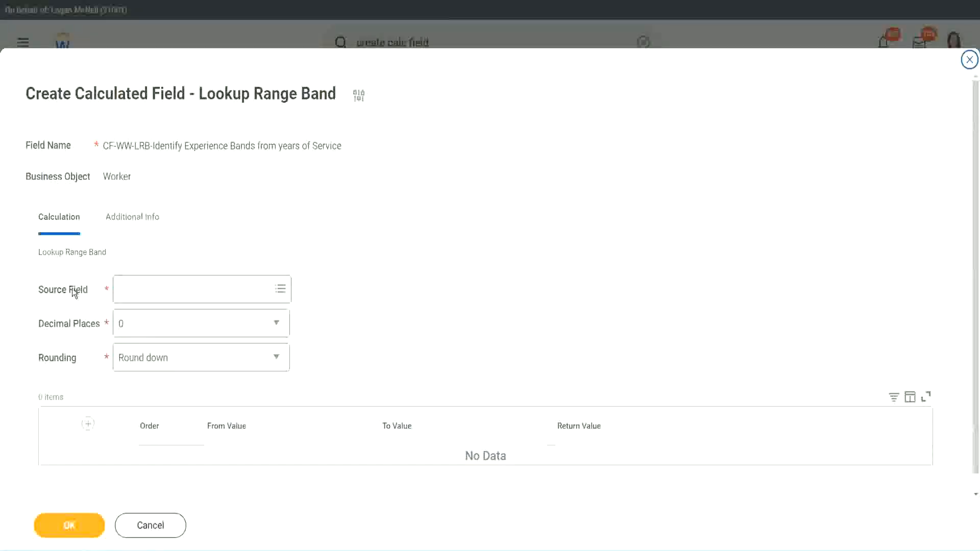
{"action": "left_click", "coordinate": [152, 290]}
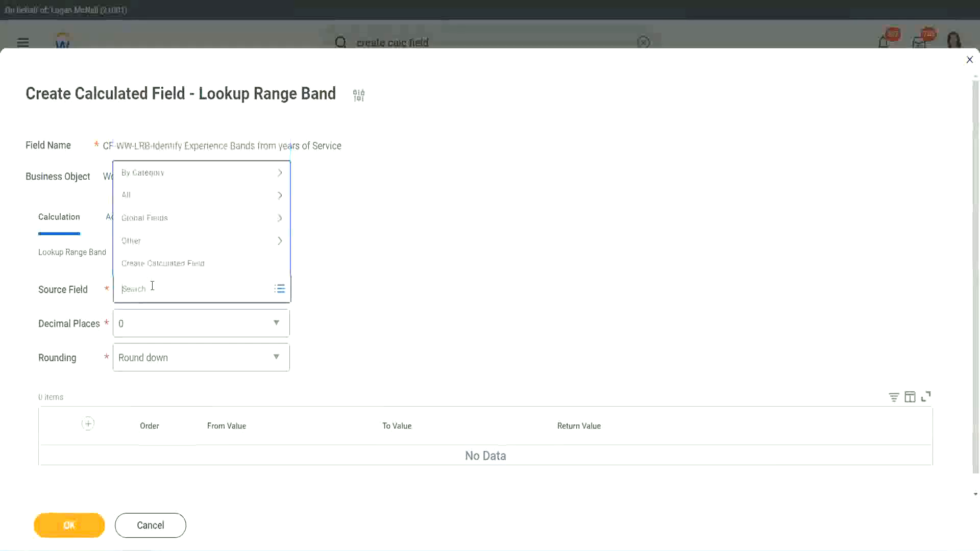
{"action": "type", "text": "Number of Years from Length of Service"}
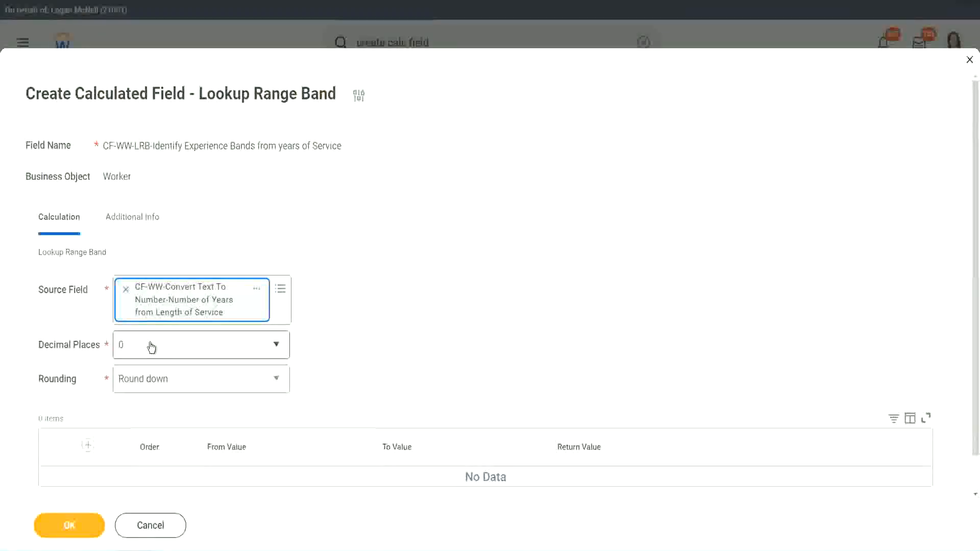
Check the Decimal Places options, leaving 0 selected, and set Rounding to Round.
{"action": "left_click", "coordinate": [191, 350]}
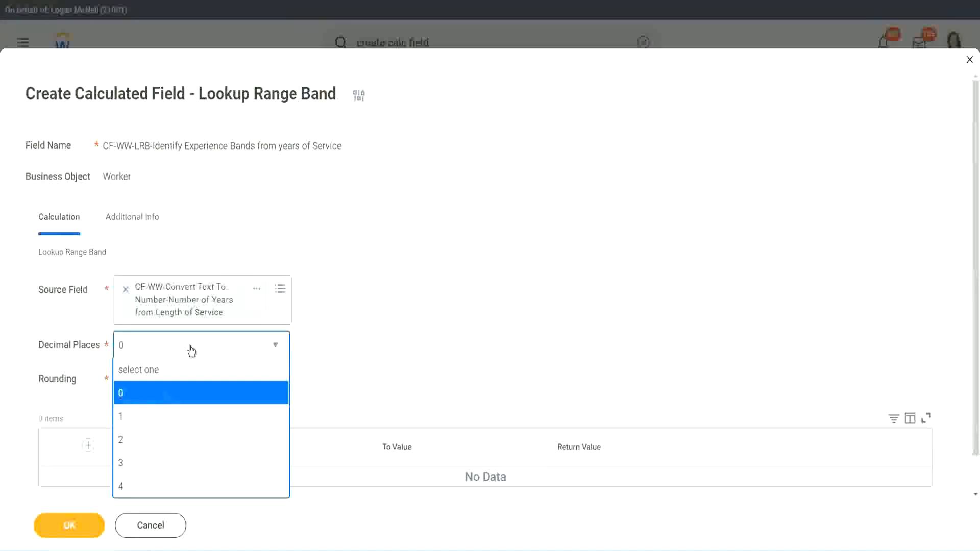
{"action": "left_click", "coordinate": [381, 336]}
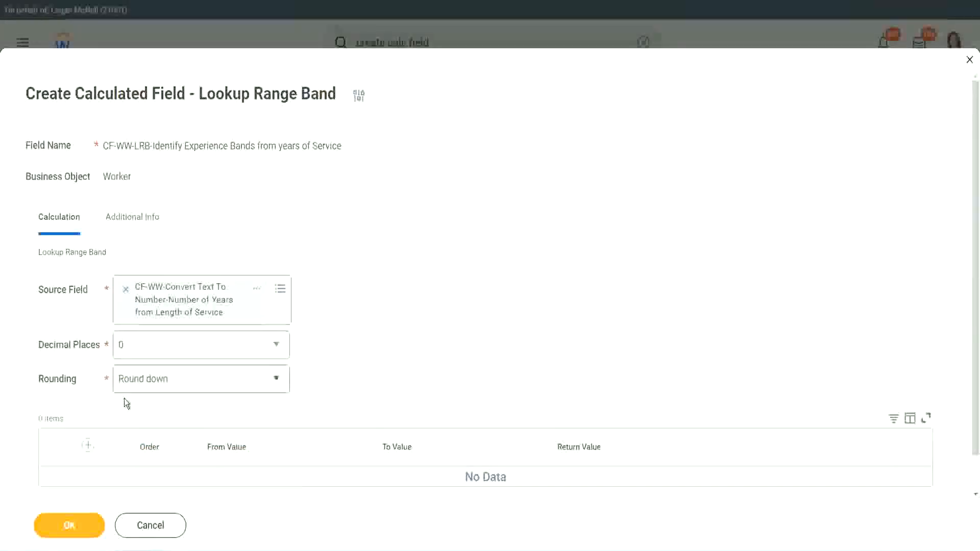
{"action": "left_click", "coordinate": [157, 382]}
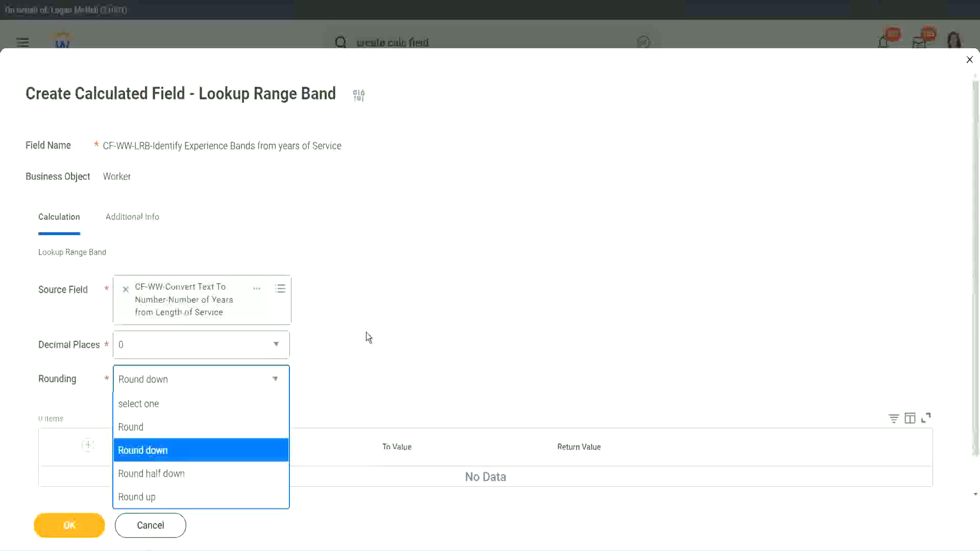
{"action": "left_click", "coordinate": [345, 375]}
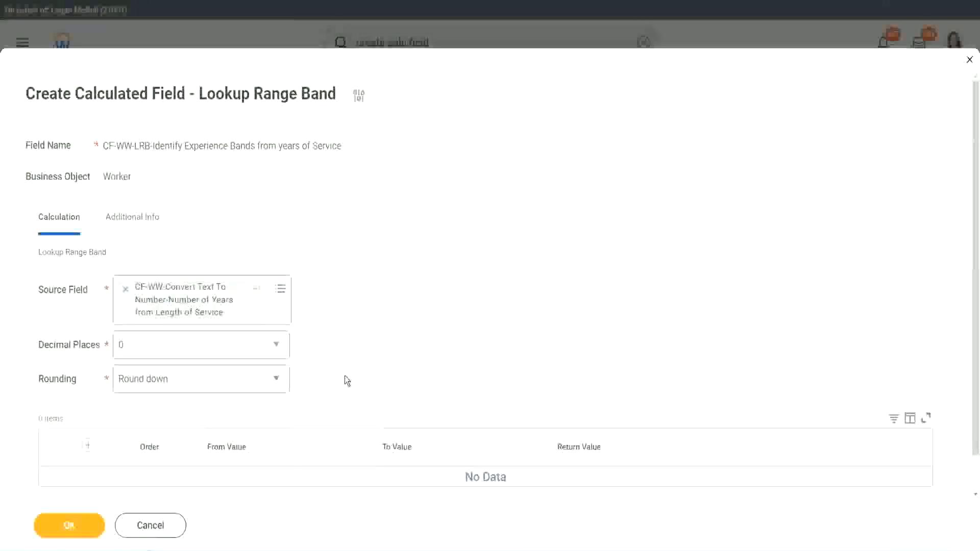
{"action": "left_click", "coordinate": [169, 384]}
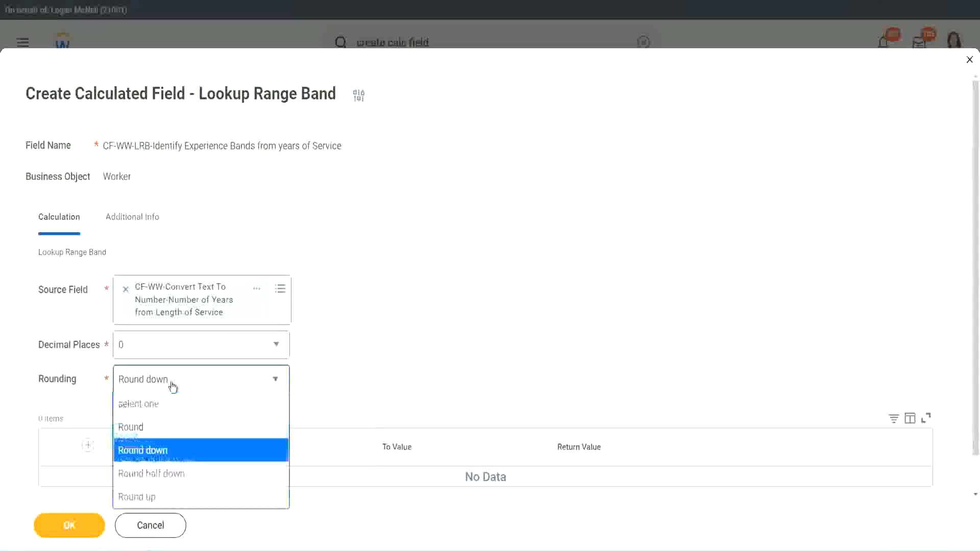
{"action": "left_click", "coordinate": [161, 427]}
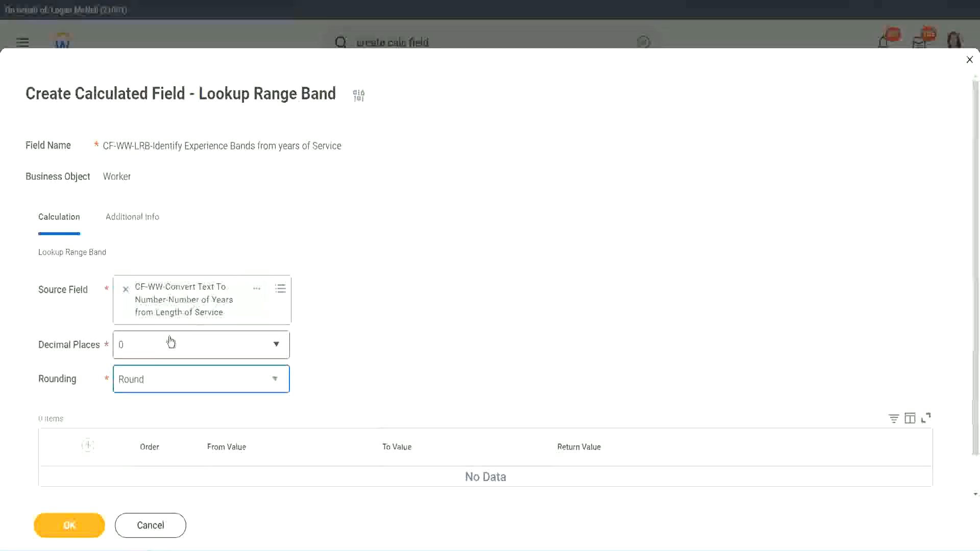
Add a range band row from 0 to 7 with the return value "Amateur".
{"action": "left_click", "coordinate": [90, 446]}
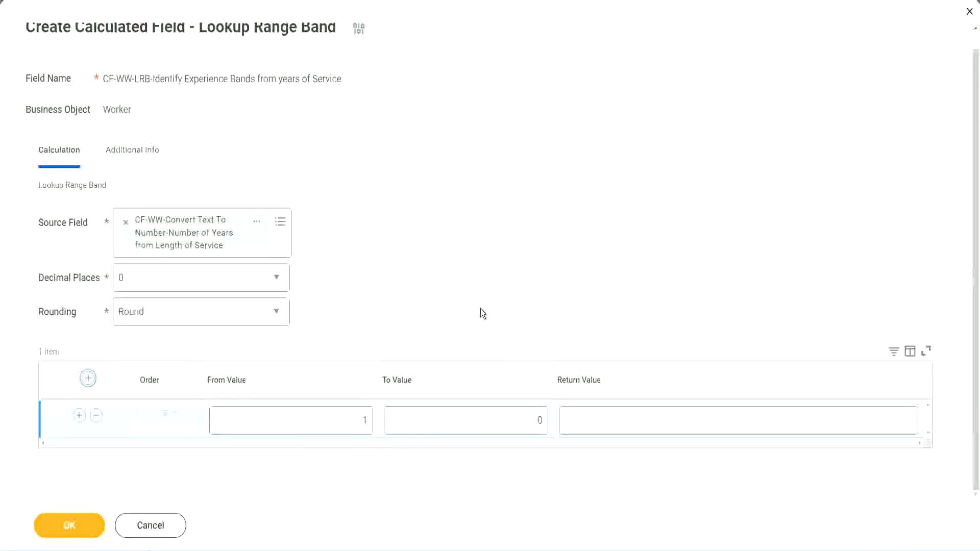
{"action": "left_click", "coordinate": [358, 424]}
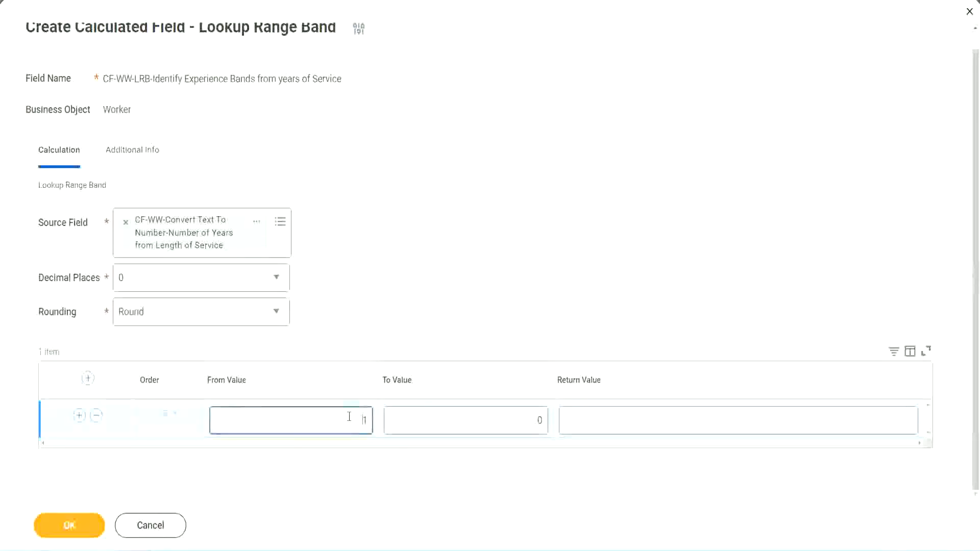
{"action": "type", "text": "0"}
{"action": "key", "text": "Tab"}
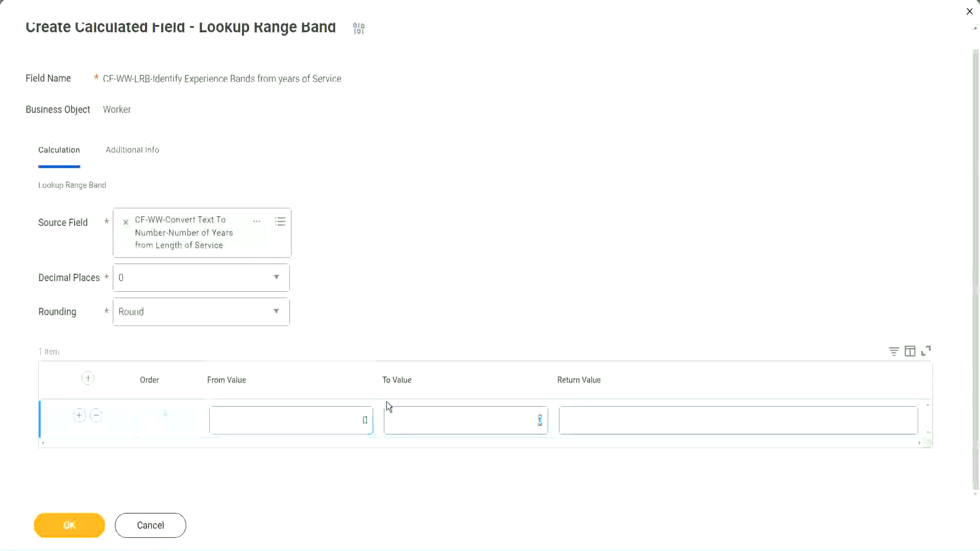
{"action": "type", "text": "7"}
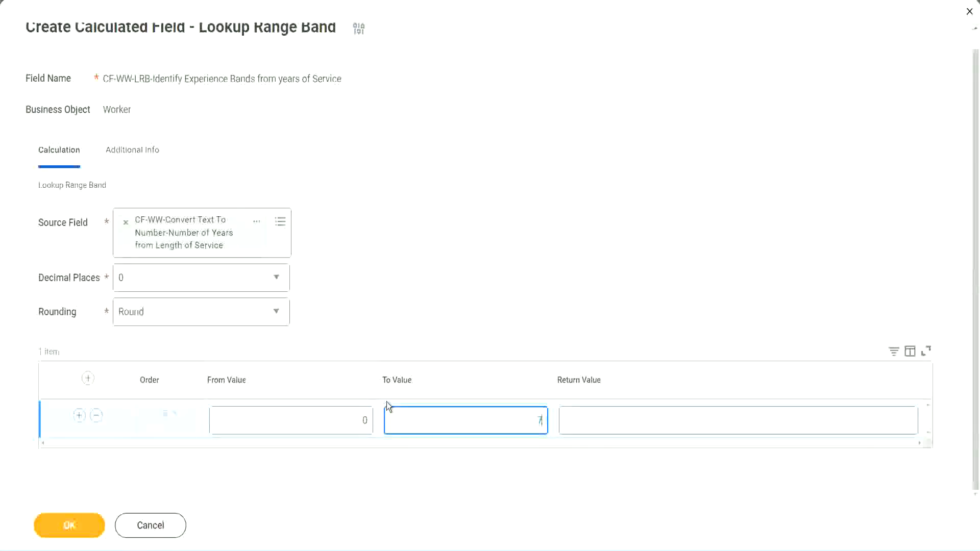
{"action": "key", "text": "Tab"}
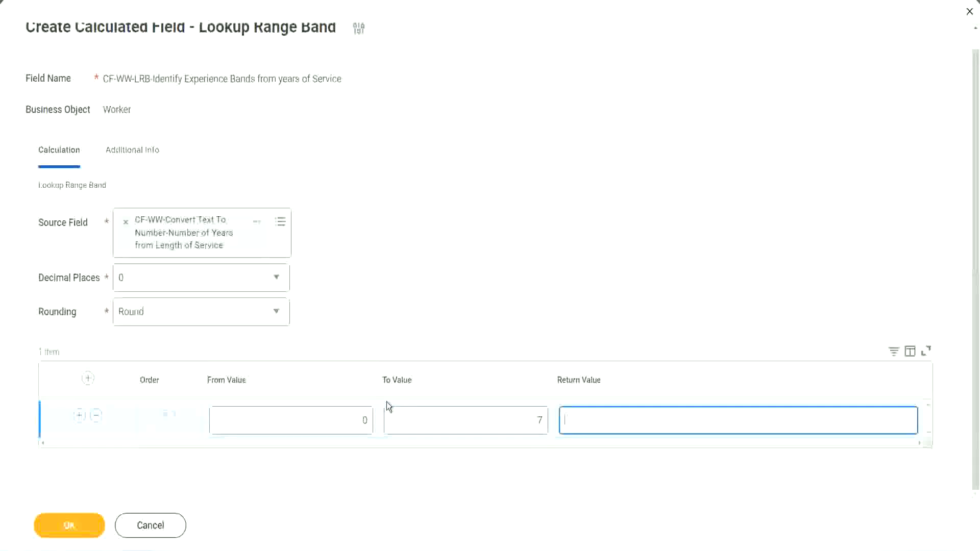
{"action": "type", "text": "Amateur"}
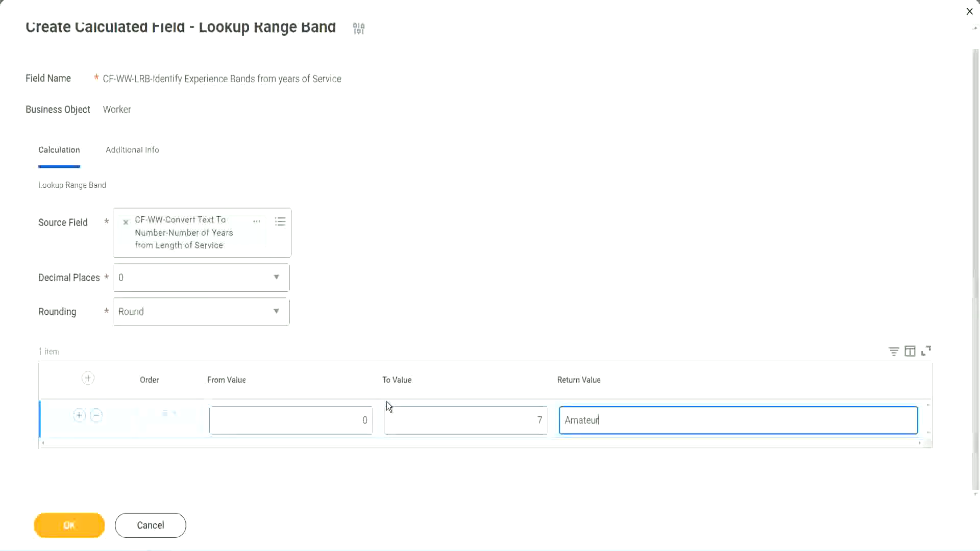
{"action": "left_click", "coordinate": [338, 422]}
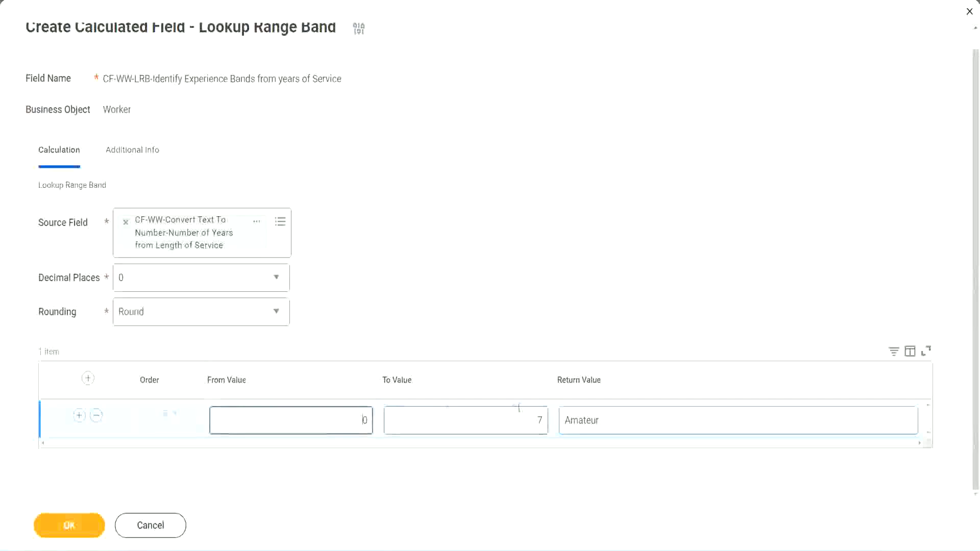
{"action": "left_click", "coordinate": [529, 413]}
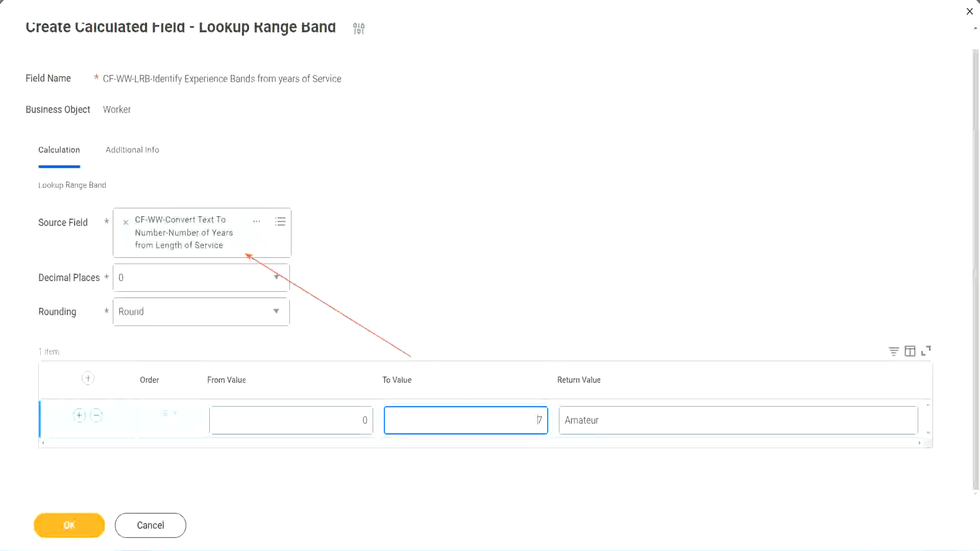
Add a second range band row from 8 to 15 with the return value "Experienced".
{"action": "left_click", "coordinate": [79, 416]}
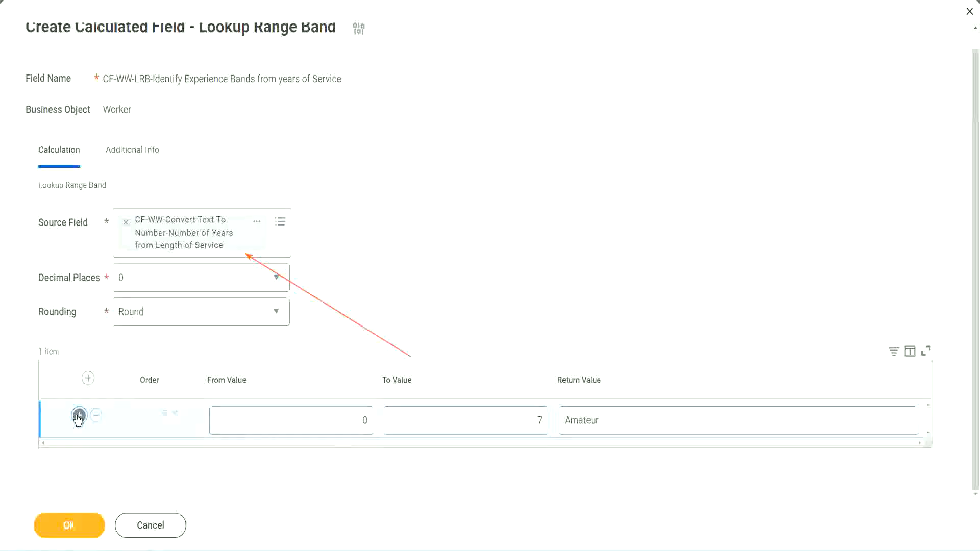
{"action": "double_click", "coordinate": [366, 458]}
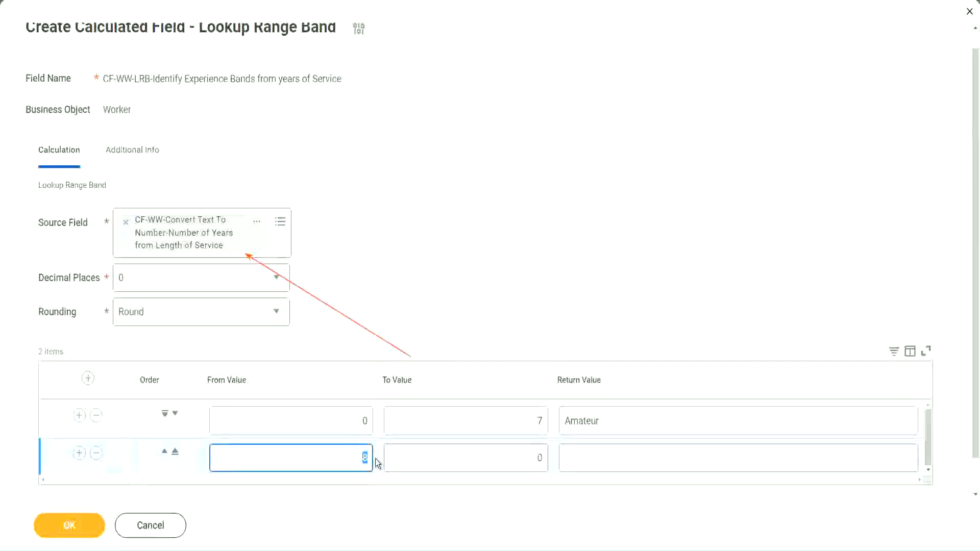
{"action": "left_click", "coordinate": [353, 427]}
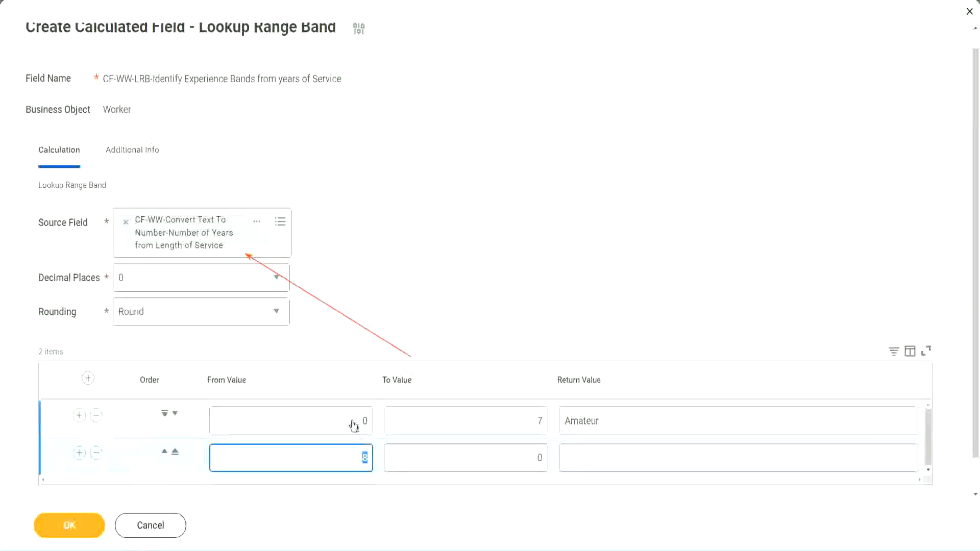
{"action": "left_click", "coordinate": [534, 423]}
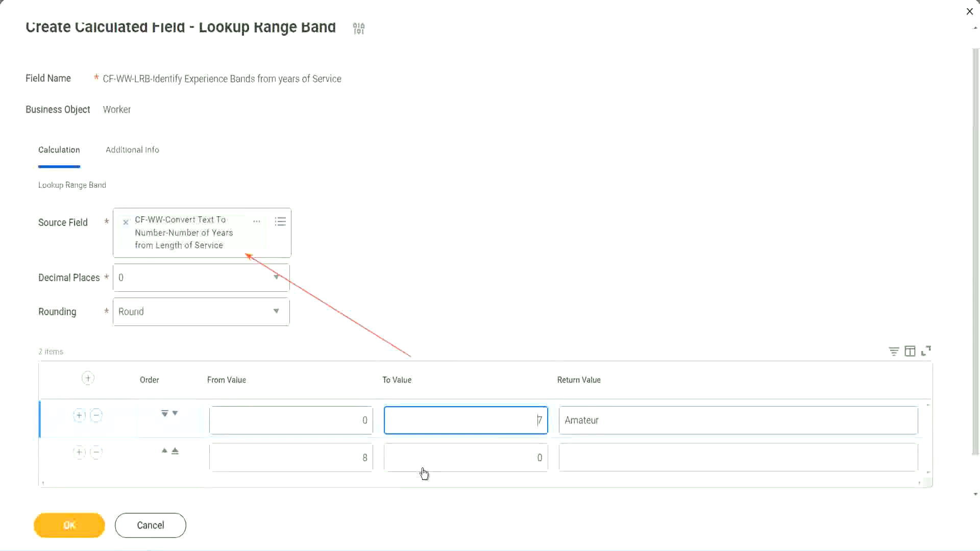
{"action": "double_click", "coordinate": [352, 459]}
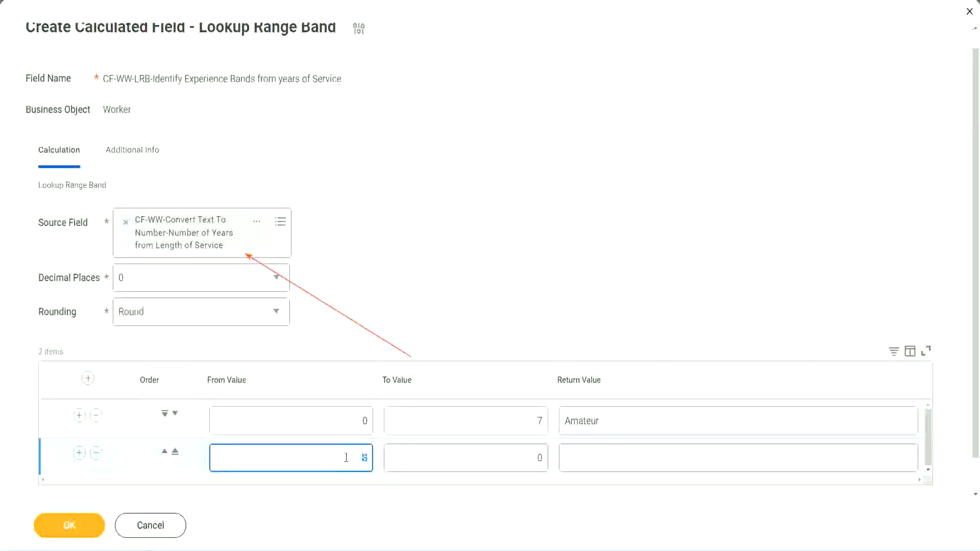
{"action": "left_click", "coordinate": [346, 457]}
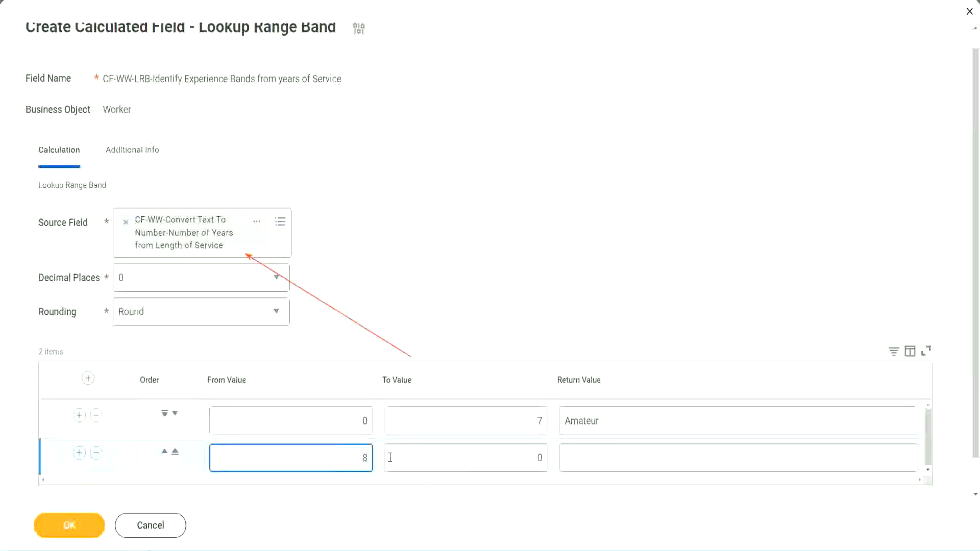
{"action": "left_click", "coordinate": [530, 458]}
{"action": "key", "text": "BackSpace"}
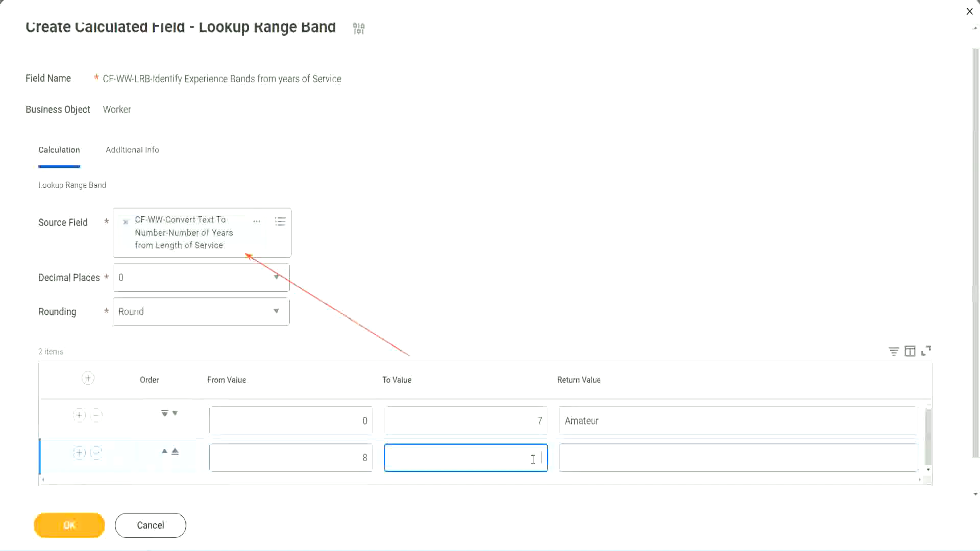
{"action": "type", "text": "15"}
{"action": "left_click", "coordinate": [604, 455]}
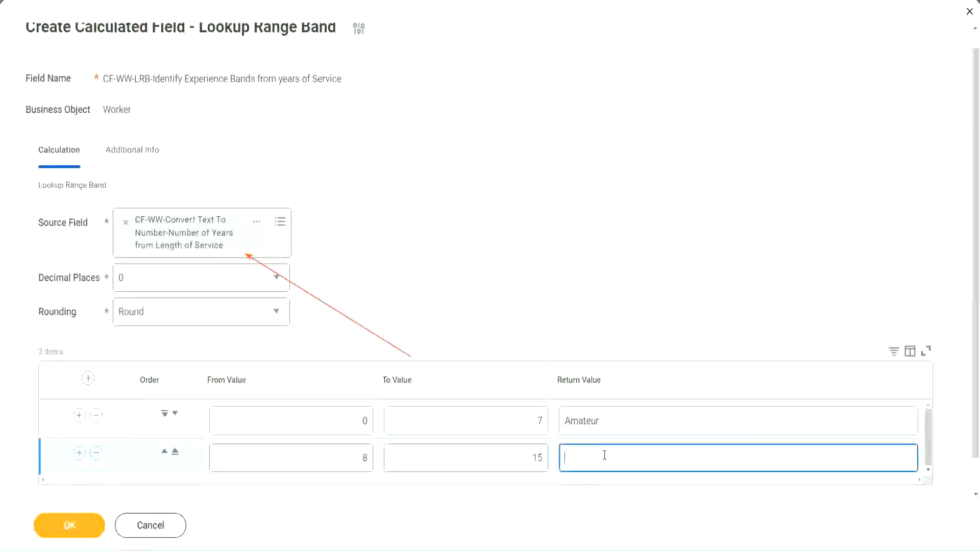
{"action": "type", "text": "Experienced"}
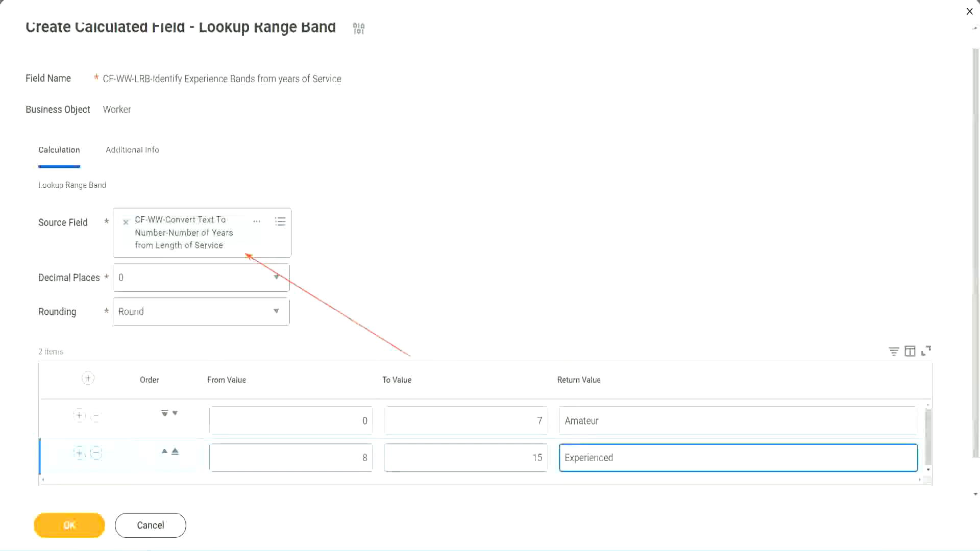
Add a third range band row from 16 to 30 with the return value "Senior".
{"action": "left_click", "coordinate": [79, 452]}
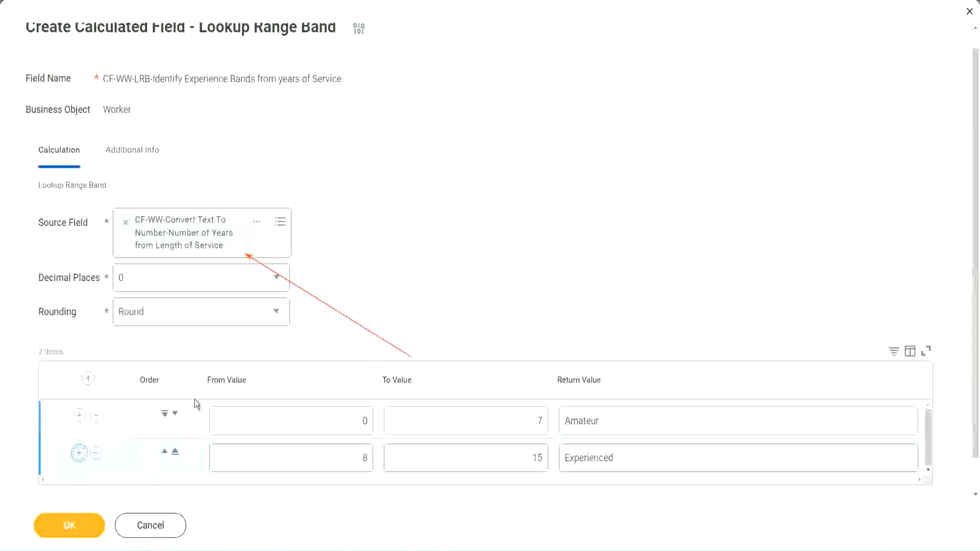
{"action": "scroll", "coordinate": [384, 294], "scroll_direction": "down", "scroll_amount": 2}
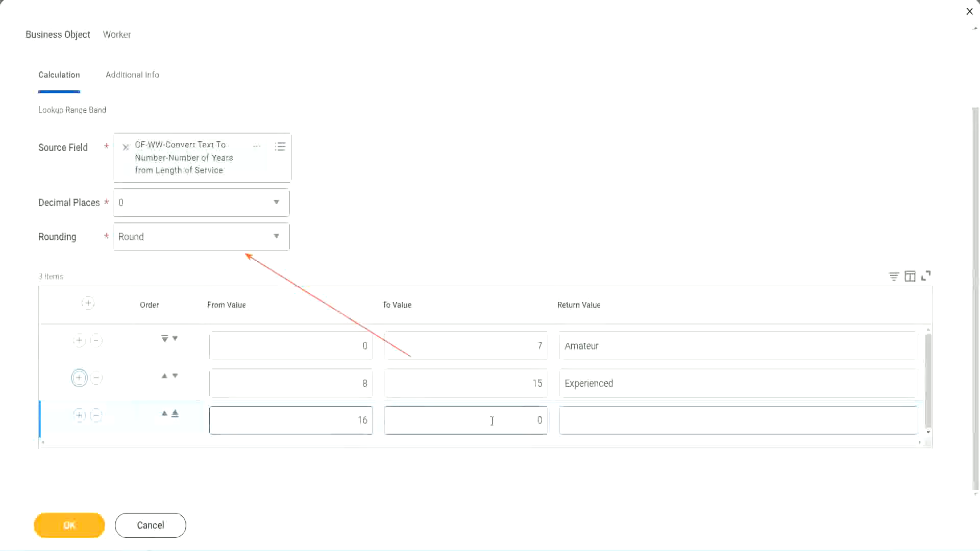
{"action": "left_click", "coordinate": [521, 419]}
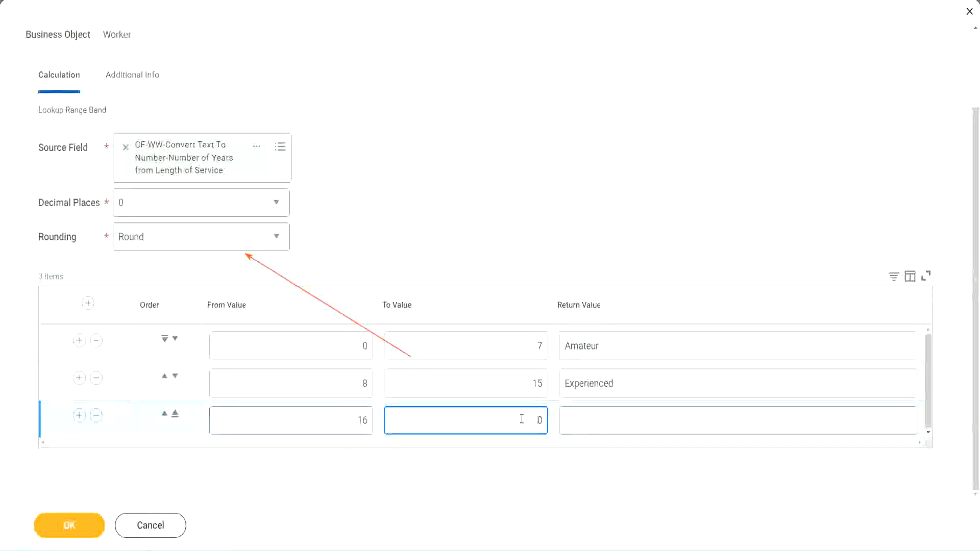
{"action": "type", "text": "3"}
{"action": "key", "text": "Tab"}
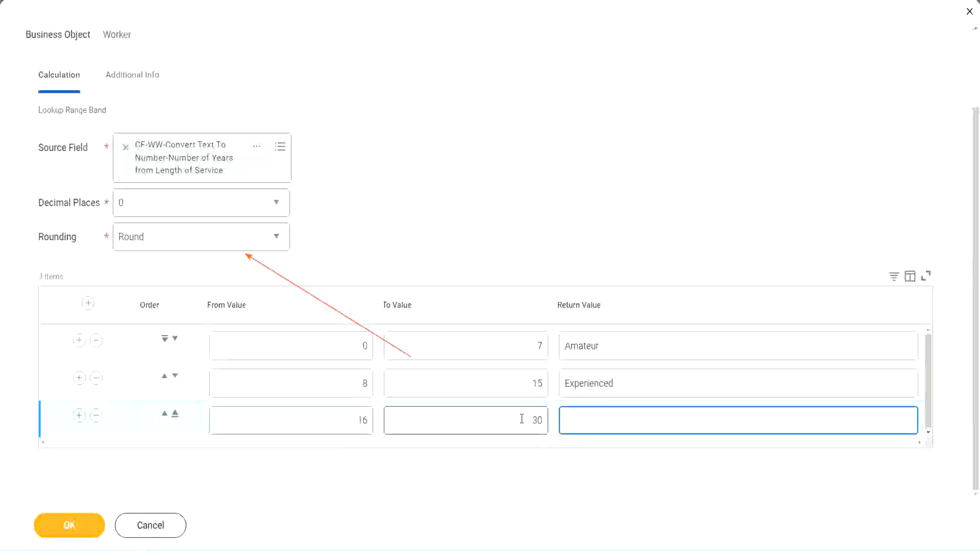
{"action": "type", "text": "S"}
{"action": "key", "text": "BackSpace"}
{"action": "type", "text": "Senior"}
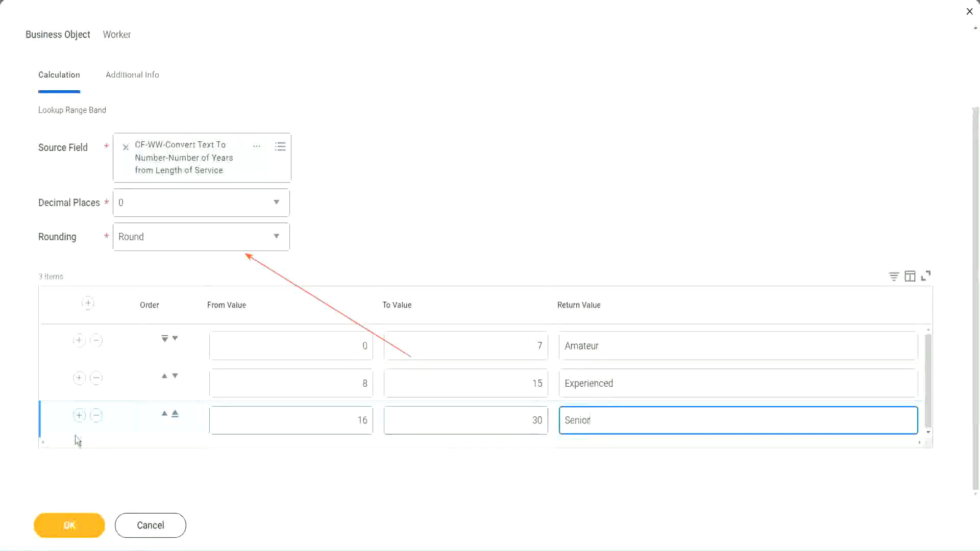
Add a fourth range band row from 31 to 1000 with the return value "Legend".
{"action": "left_click", "coordinate": [79, 415]}
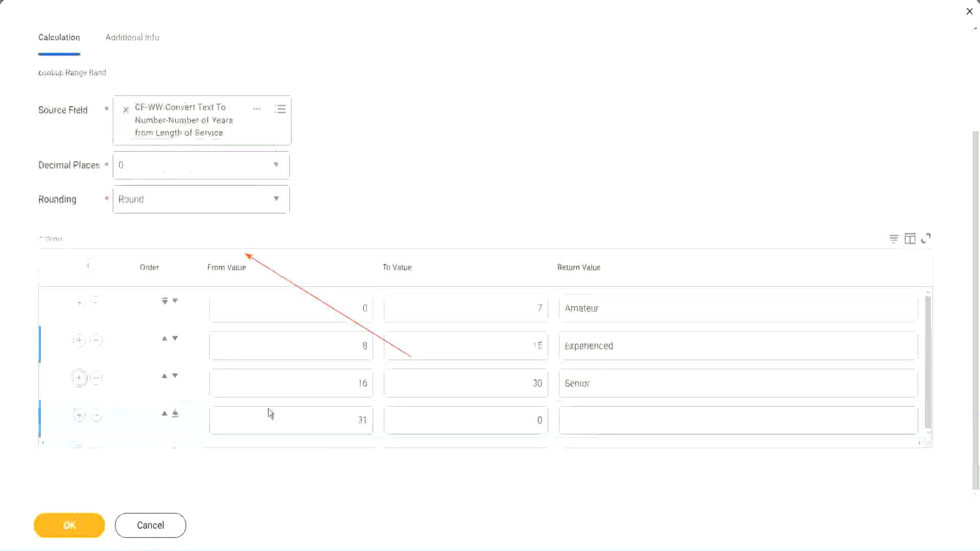
{"action": "left_click", "coordinate": [368, 420]}
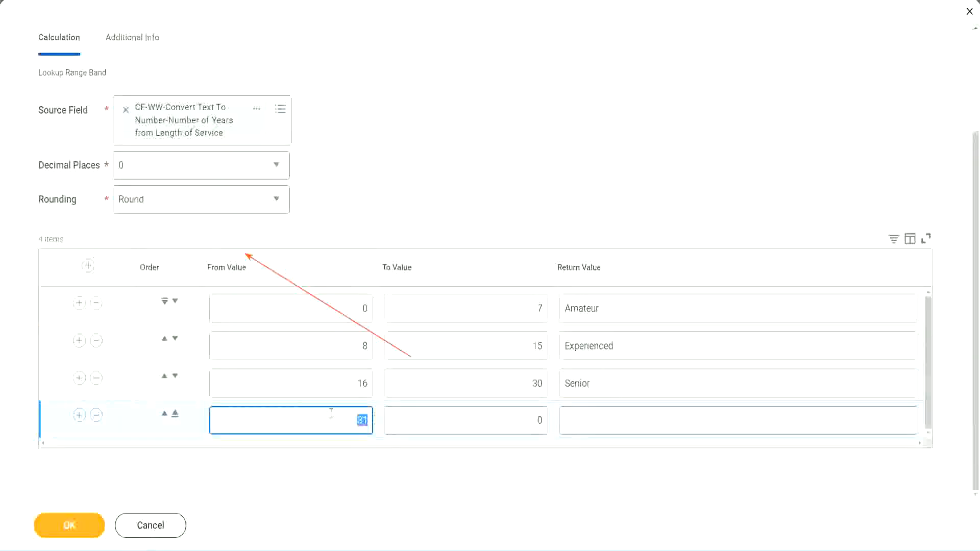
{"action": "left_click", "coordinate": [525, 420]}
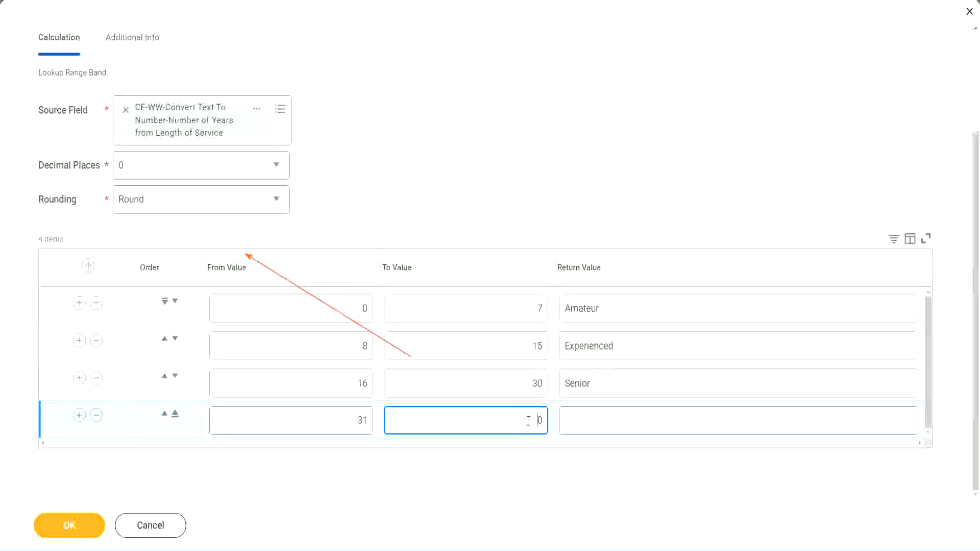
{"action": "type", "text": "1000"}
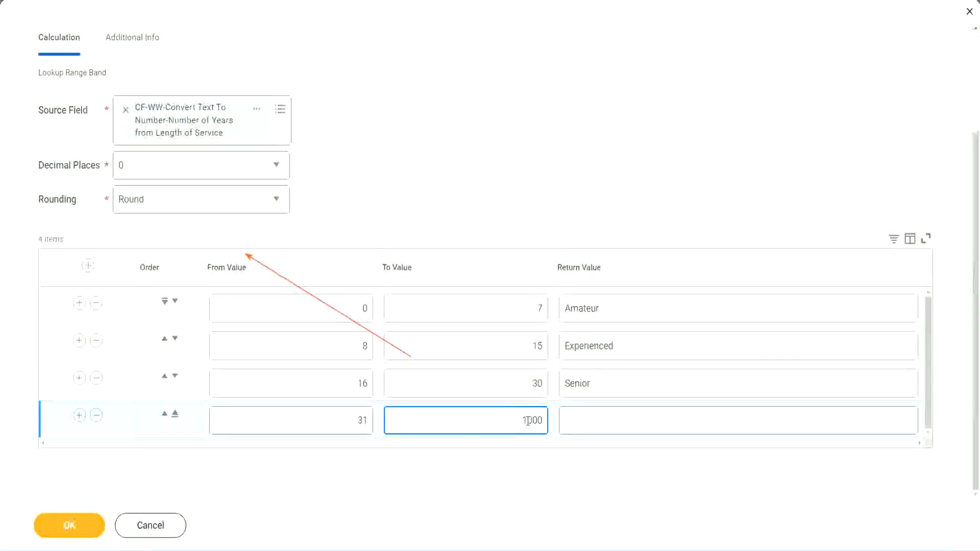
{"action": "double_click", "coordinate": [553, 416]}
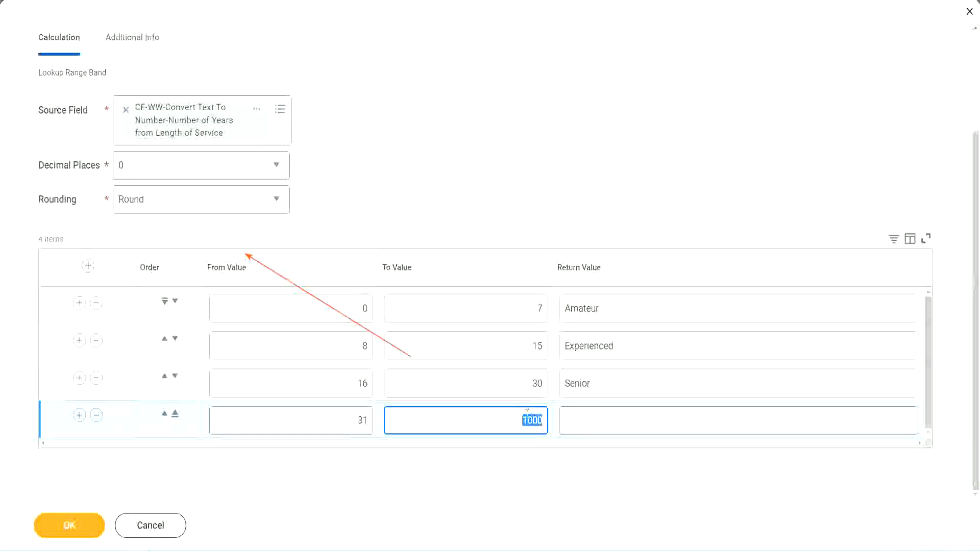
{"action": "left_click_drag", "start_coordinate": [513, 416], "coordinate": [550, 417]}
{"action": "left_click", "coordinate": [611, 421]}
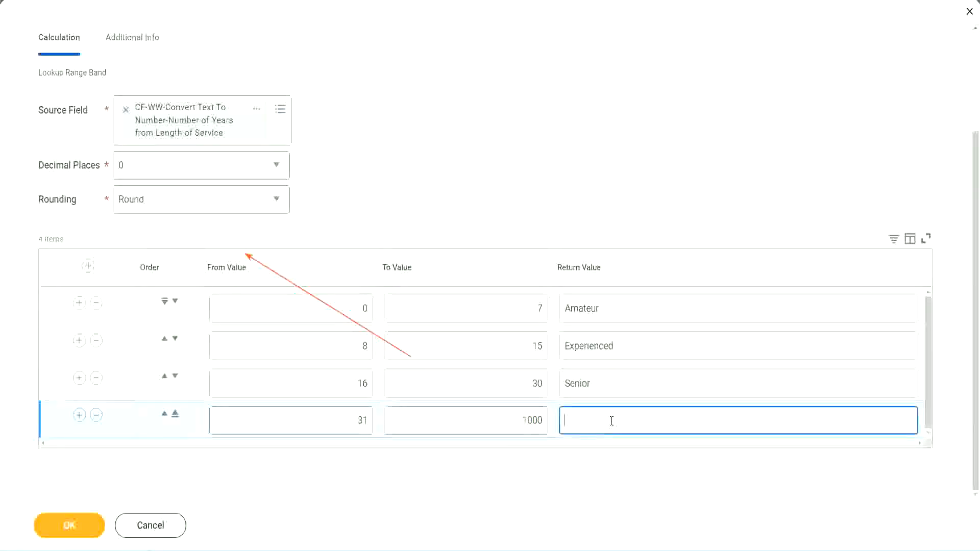
{"action": "type", "text": "Legend"}
{"action": "left_click", "coordinate": [455, 169]}
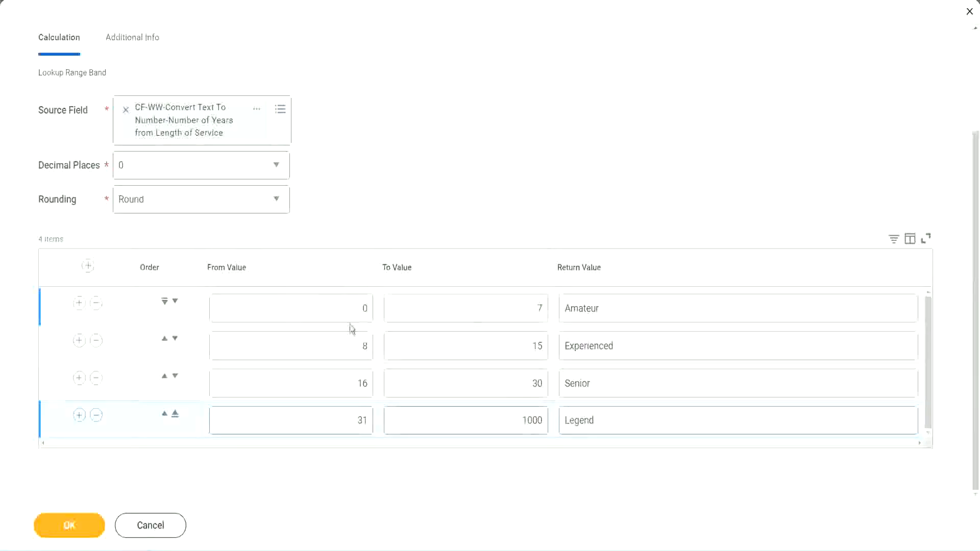
Review the from, to and return values of the range bands from Amateur to Legend.
{"action": "double_click", "coordinate": [637, 304]}
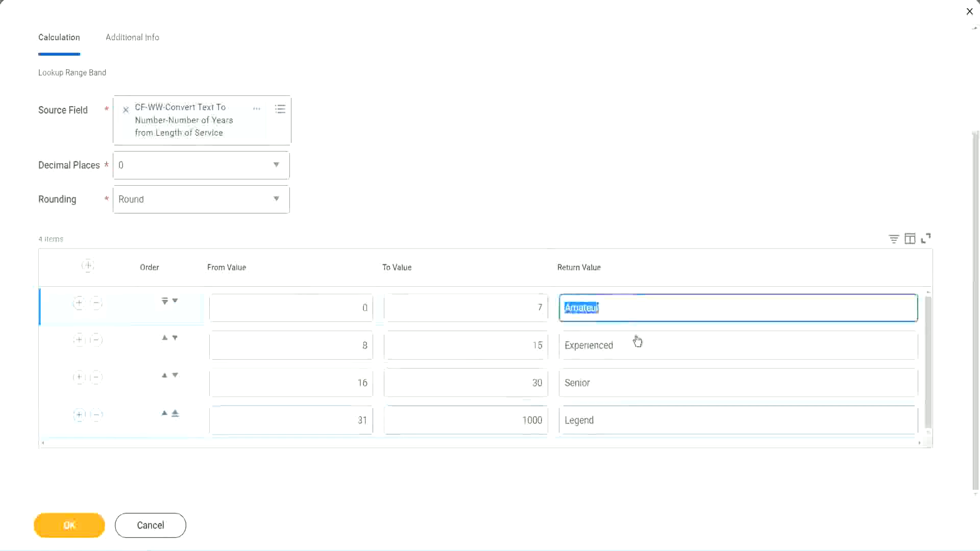
{"action": "double_click", "coordinate": [627, 356]}
{"action": "double_click", "coordinate": [619, 391]}
{"action": "double_click", "coordinate": [617, 420]}
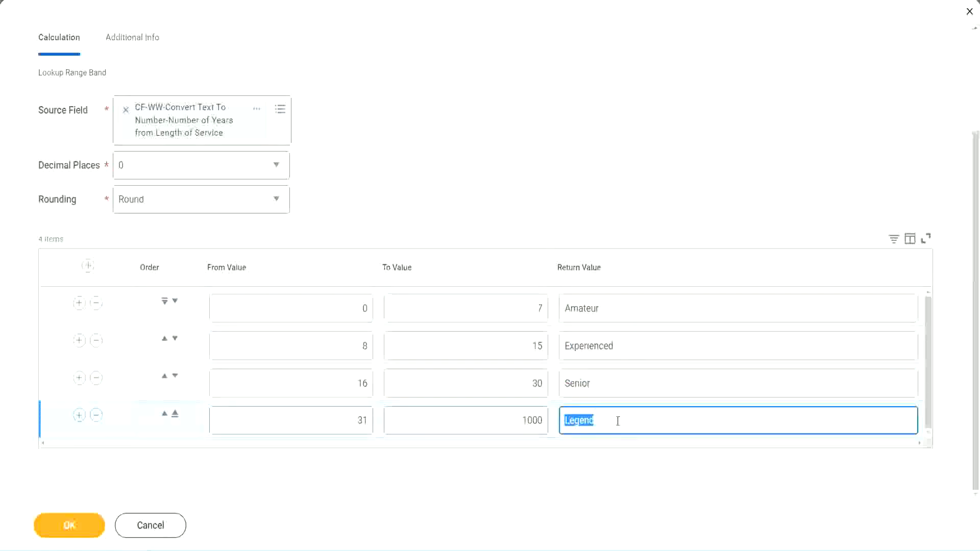
{"action": "double_click", "coordinate": [313, 314]}
{"action": "left_click", "coordinate": [501, 299]}
{"action": "left_click", "coordinate": [641, 312]}
{"action": "left_click", "coordinate": [633, 352]}
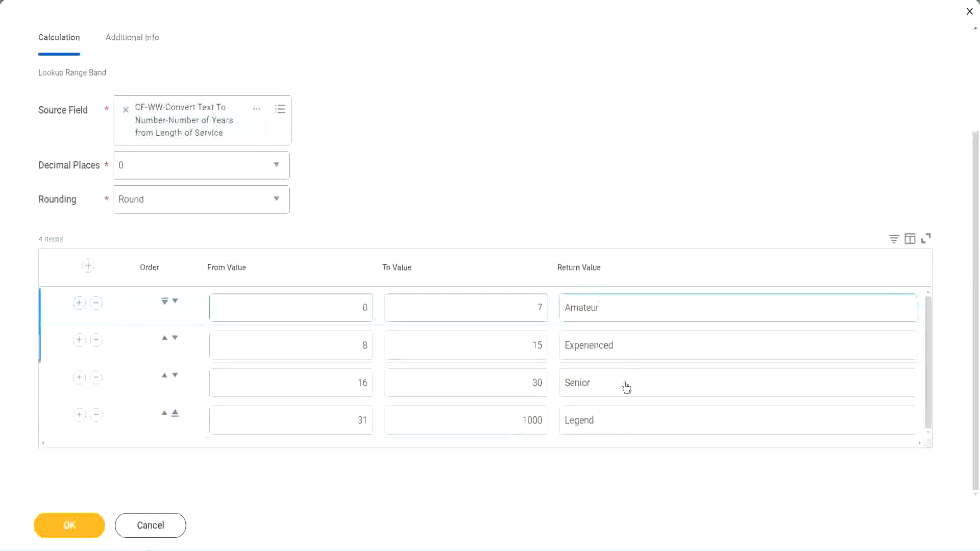
{"action": "left_click", "coordinate": [625, 387]}
{"action": "left_click", "coordinate": [616, 416]}
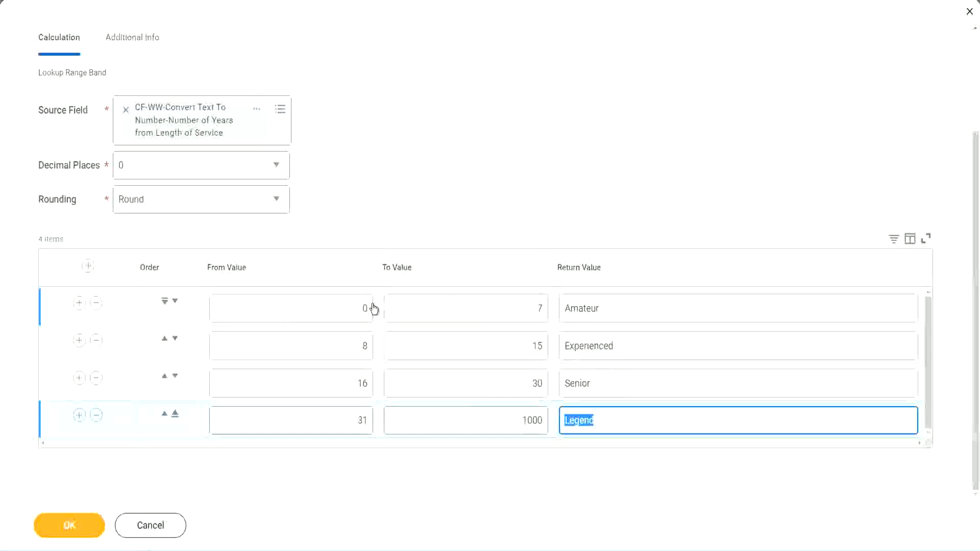
{"action": "left_click", "coordinate": [452, 221]}
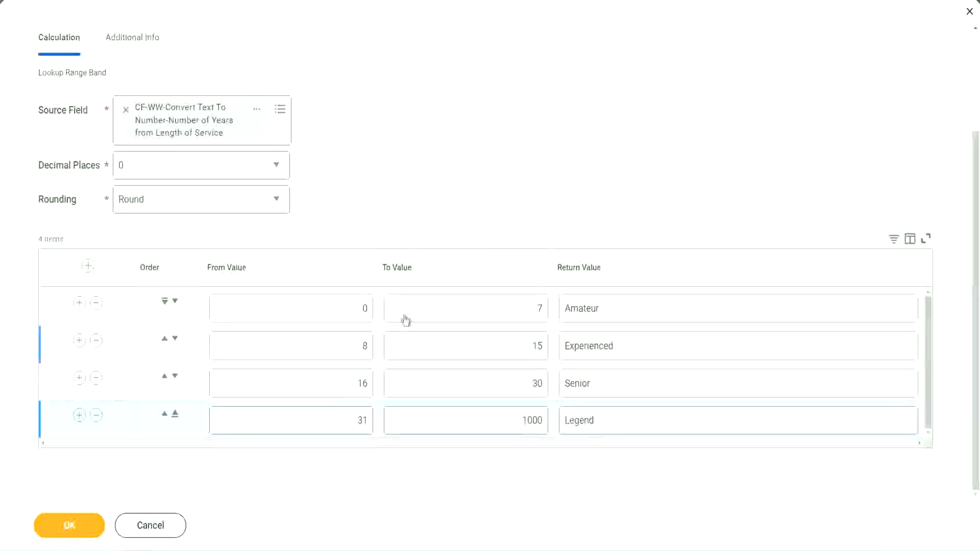
Save the Lookup Range Band calculated field and copy its name from the save confirmation.
{"action": "left_click", "coordinate": [68, 523]}
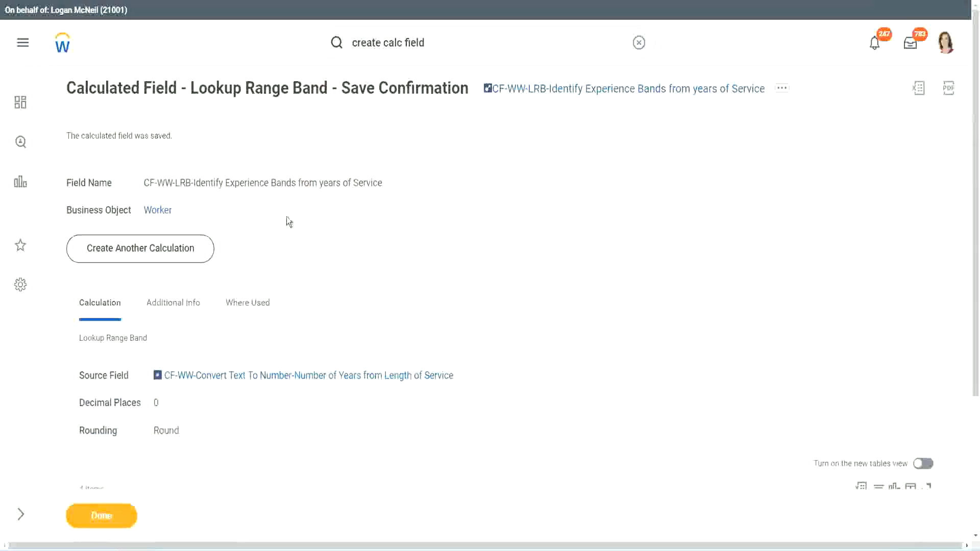
{"action": "right_click", "coordinate": [570, 91]}
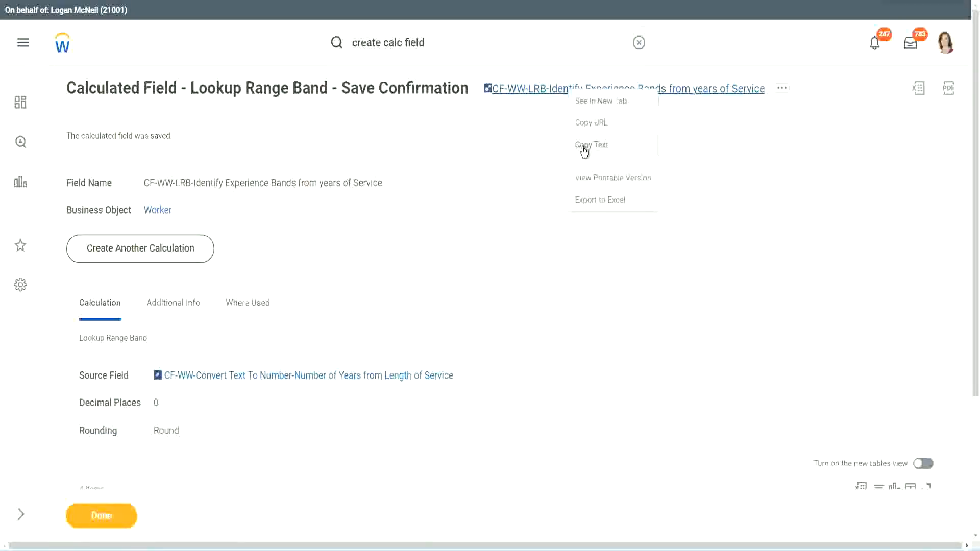
{"action": "left_click", "coordinate": [584, 148]}
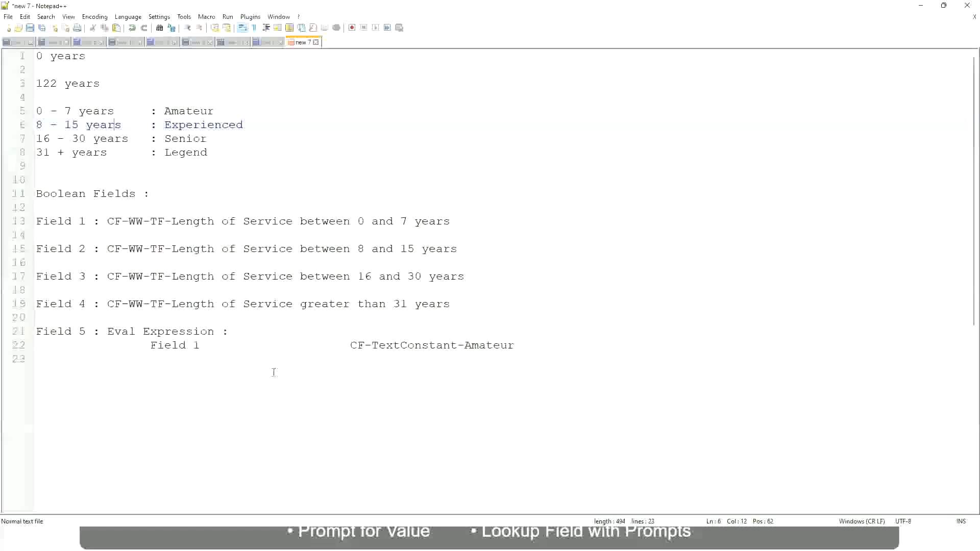
In the Notepad++ notes, write "10,000 USD" a few blank lines below the Eval Expression entry.
{"action": "key", "text": "Return"}
{"action": "key", "text": "Return"}
{"action": "key", "text": "Return"}
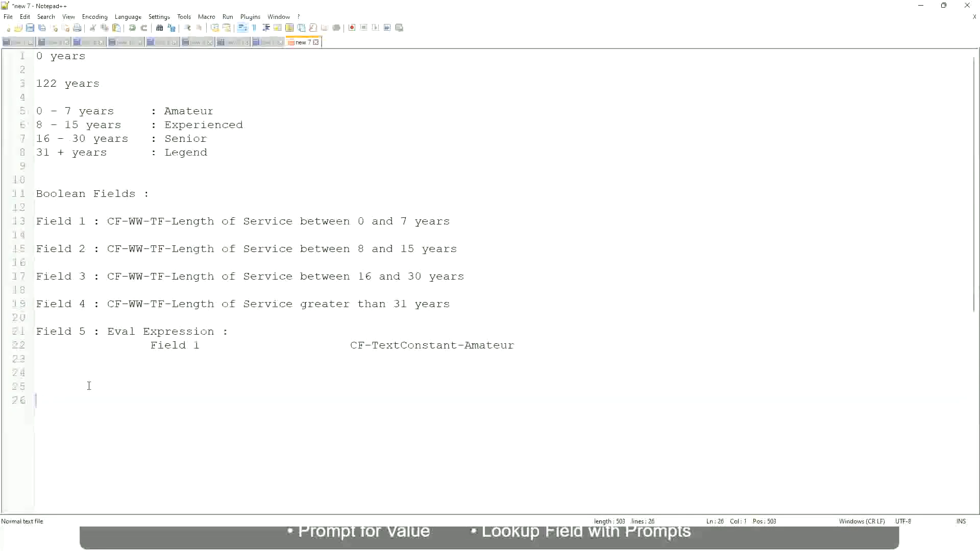
{"action": "type", "text": "10,000 USD"}
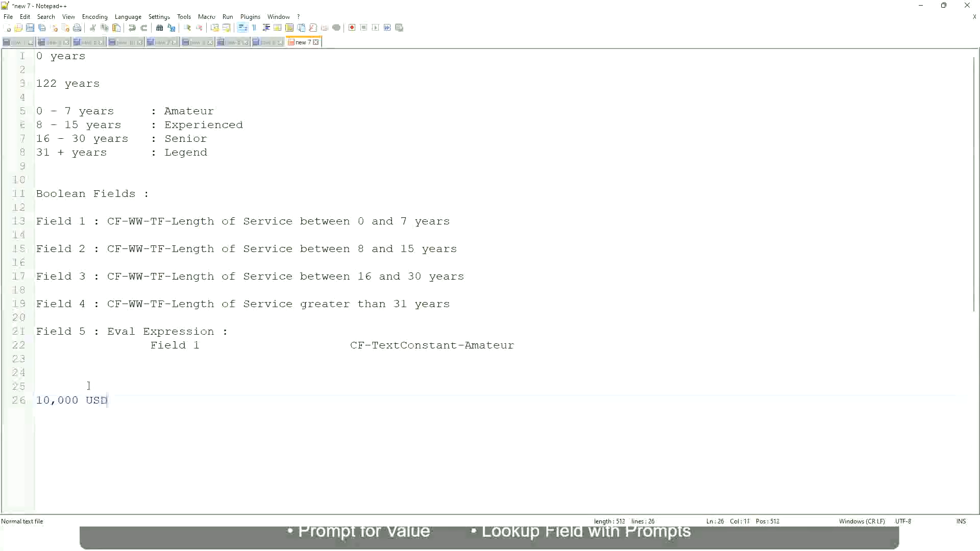
Add "1,000,000 USD" on the same line, spaced well apart from "10,000 USD", and start a new line below a blank one.
{"action": "key", "text": "Tab"}
{"action": "key", "text": "Tab"}
{"action": "key", "text": "Tab"}
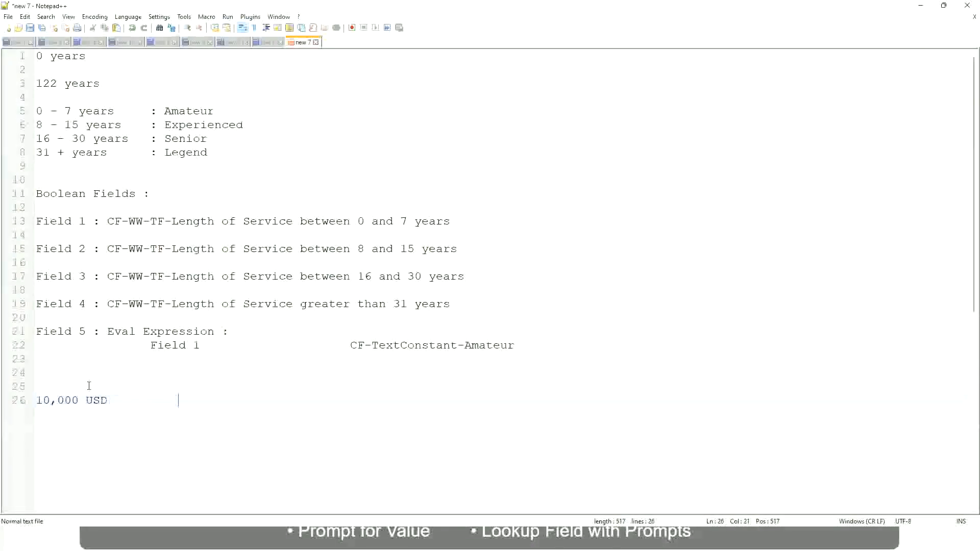
{"action": "type", "text": "1,000,000"}
{"action": "key", "text": "Left"}
{"action": "key", "text": "Left"}
{"action": "key", "text": "Left"}
{"action": "key", "text": "Left"}
{"action": "key", "text": "Left"}
{"action": "key", "text": "Left"}
{"action": "key", "text": "Left"}
{"action": "key", "text": "Left"}
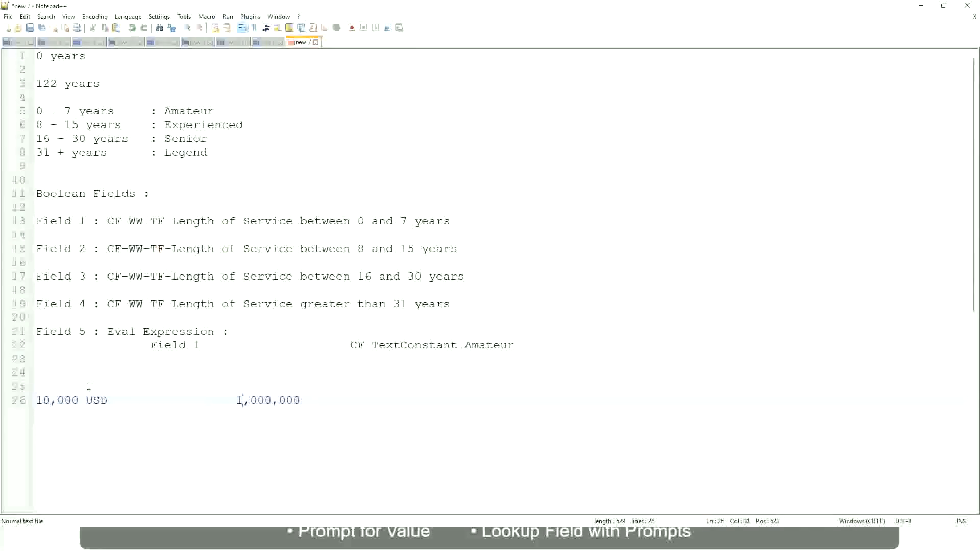
{"action": "key", "text": "Right"}
{"action": "key", "text": "Right"}
{"action": "key", "text": "Right"}
{"action": "key", "text": "Right"}
{"action": "key", "text": "Right"}
{"action": "key", "text": "Right"}
{"action": "key", "text": "End"}
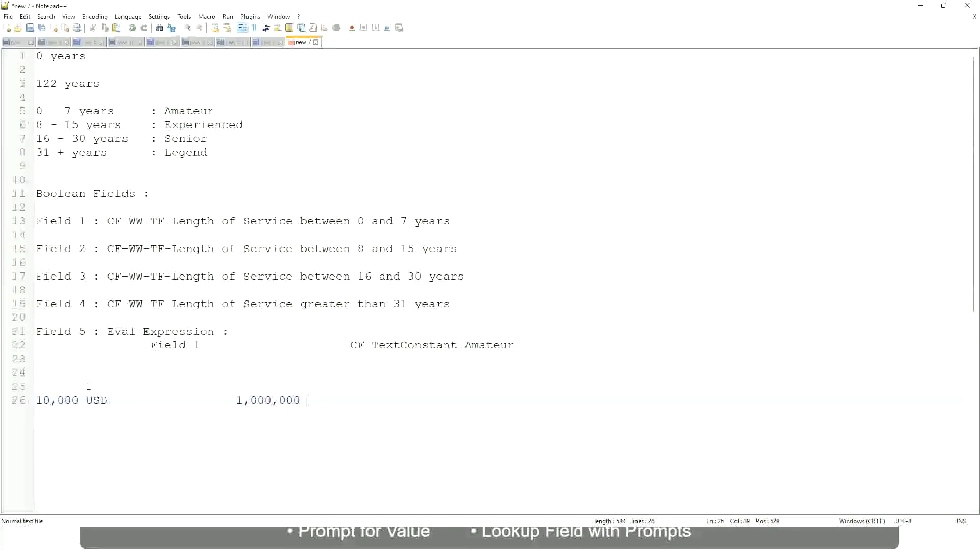
{"action": "type", "text": "USD"}
{"action": "key", "text": "Return"}
{"action": "key", "text": "Return"}
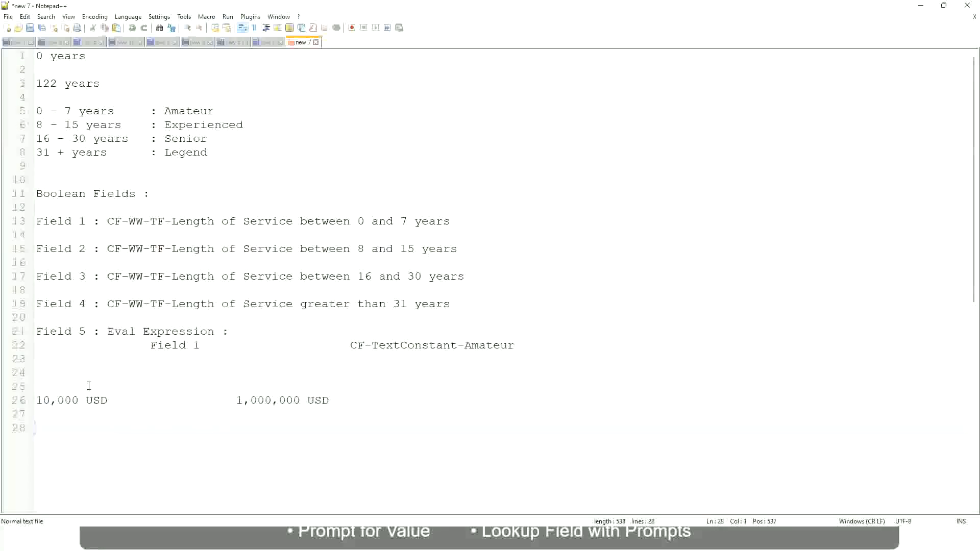
Write the first amount band in the notes as "10 - 50,000" followed, after a wide gap, by ": Low".
{"action": "type", "text": "10 - 50,000             : Low"}
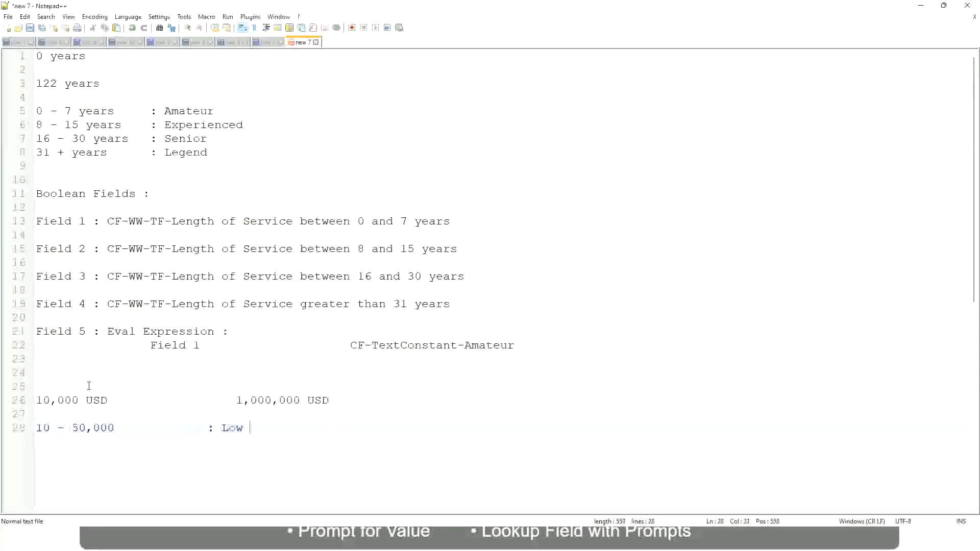
Add the band "50,001 - 150,000" with ": Medium" on the line below, aligned with the Low label.
{"action": "key", "text": "Return"}
{"action": "key", "text": "Return"}
{"action": "key", "text": "Up"}
{"action": "type", "text": "5"}
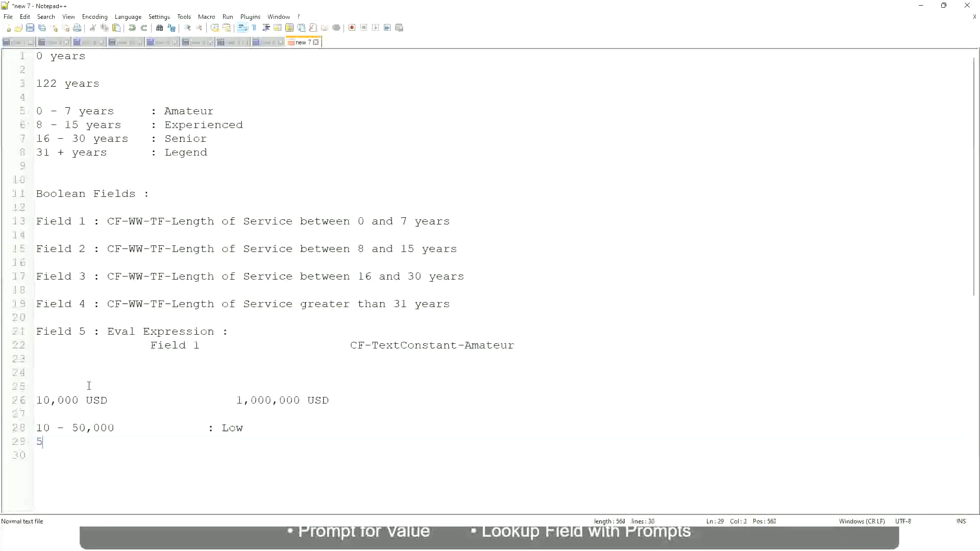
{"action": "type", "text": "0,001 - 150,000"}
{"action": "key", "text": "Tab"}
{"action": "key", "text": "Tab"}
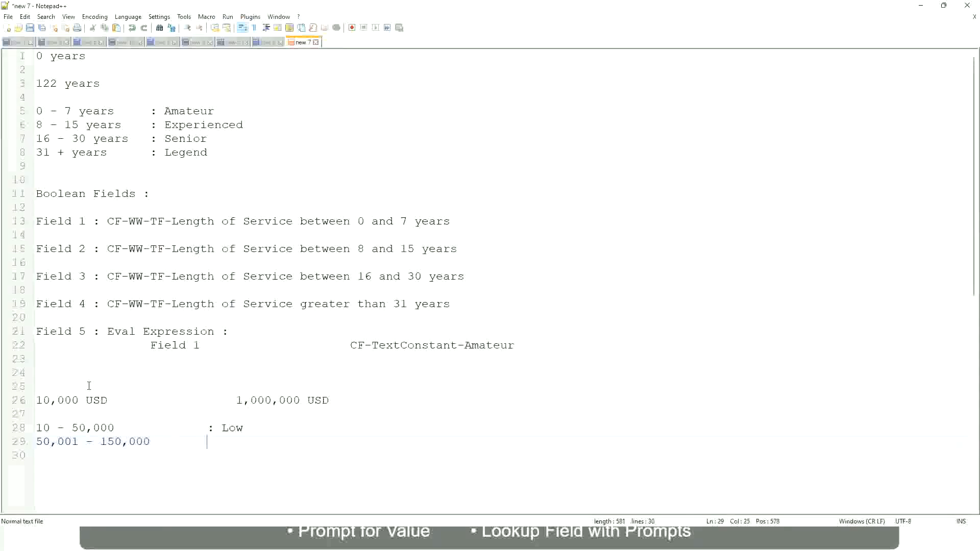
{"action": "type", "text": ": Medium"}
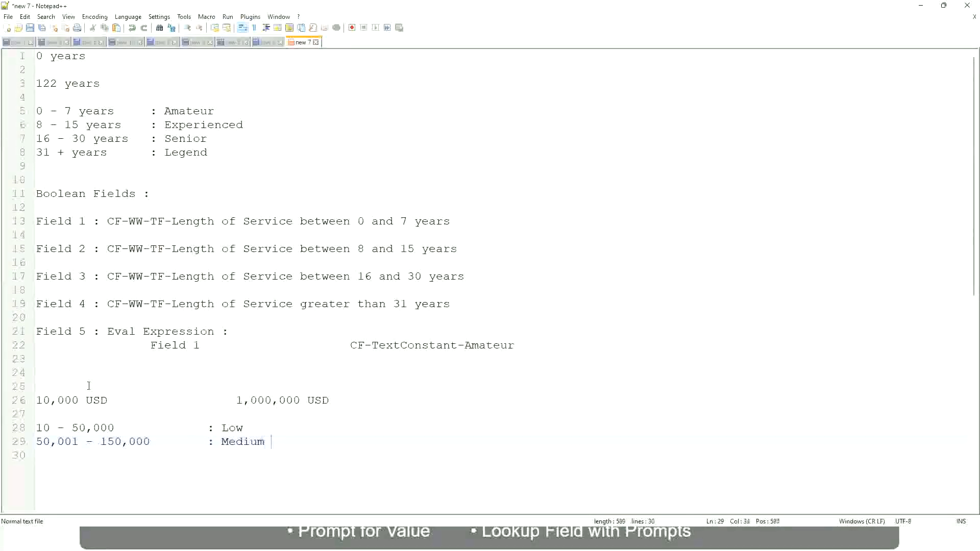
Add the band "> 150,000" with ": High" on the line below the Medium band, aligned with its label.
{"action": "key", "text": "Return"}
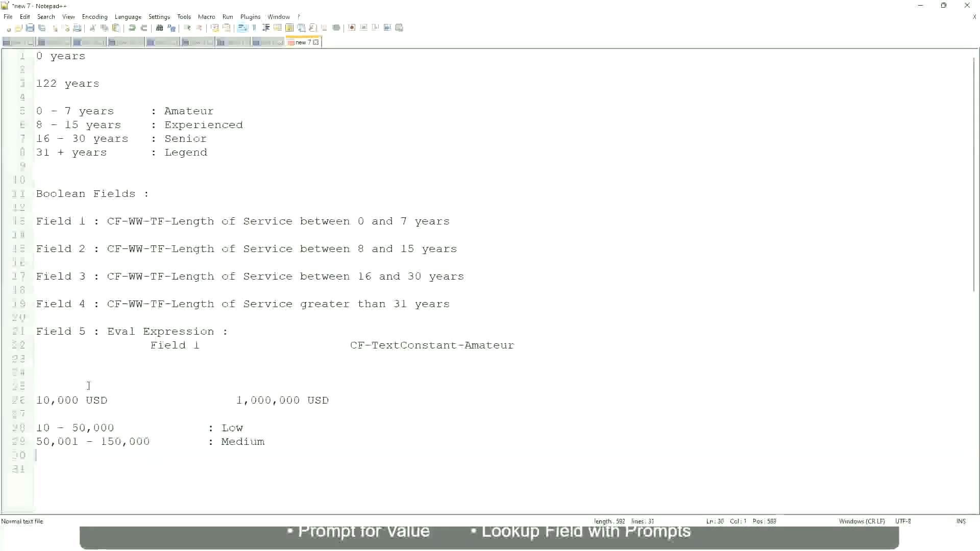
{"action": "type", "text": "> 1"}
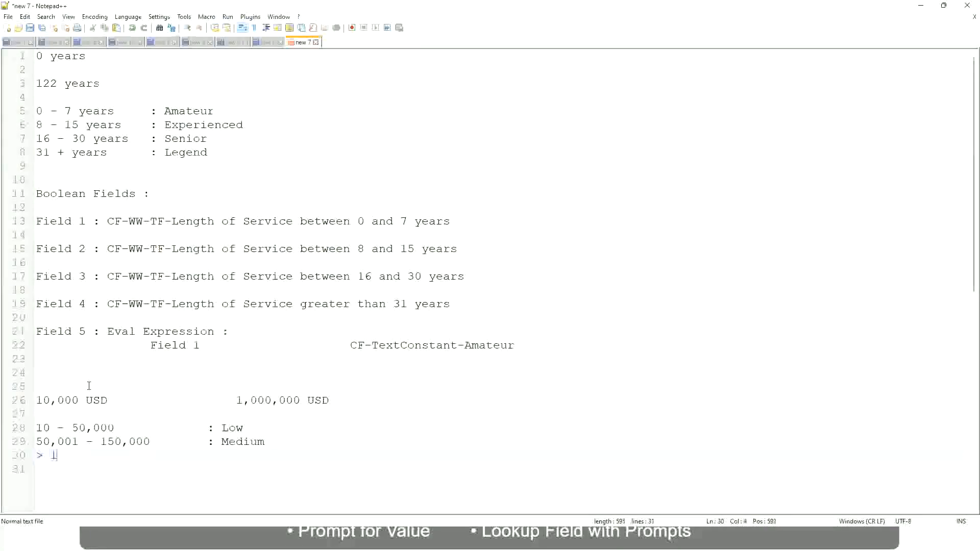
{"action": "type", "text": "50,000"}
{"action": "key", "text": "Tab"}
{"action": "key", "text": "Tab"}
{"action": "key", "text": "Tab"}
{"action": "type", "text": ": High"}
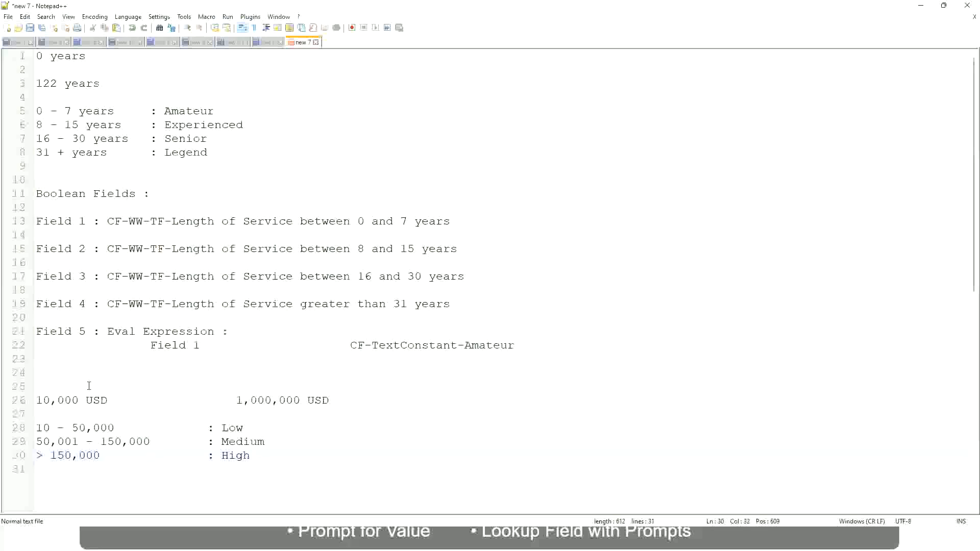
Review the overall USD amount limits against the Low, Medium and High bands in the notes.
{"action": "left_click", "coordinate": [31, 400]}
{"action": "left_click", "coordinate": [32, 400]}
{"action": "left_click", "coordinate": [42, 400]}
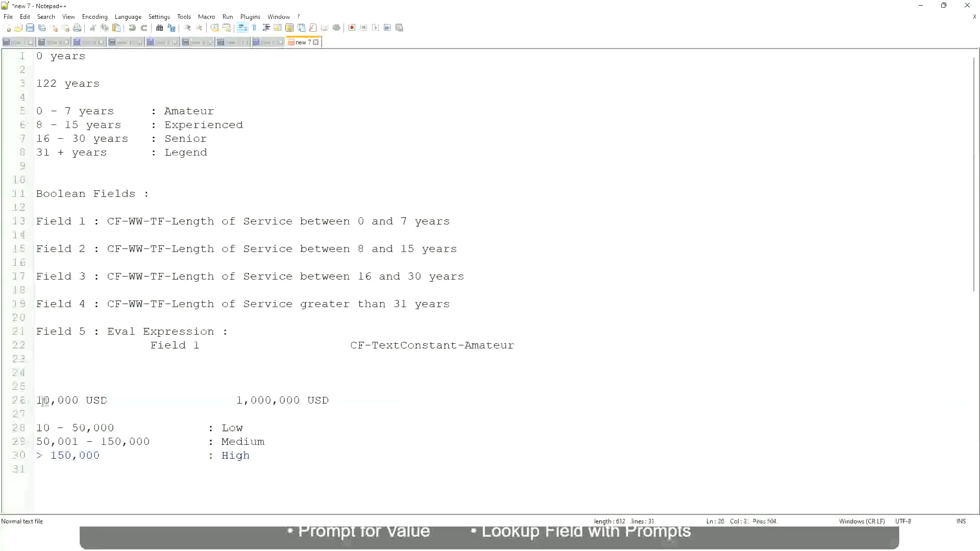
{"action": "double_click", "coordinate": [292, 402]}
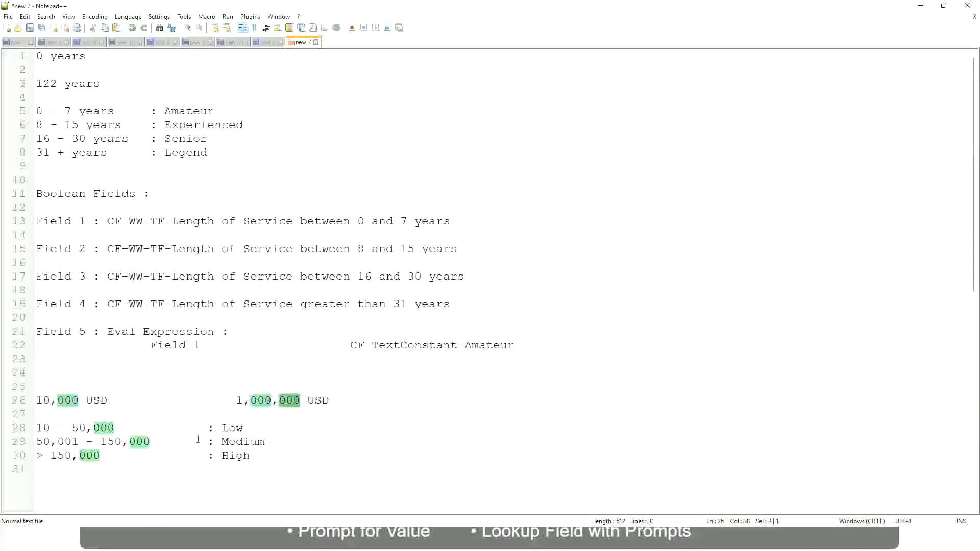
{"action": "left_click", "coordinate": [177, 441]}
{"action": "left_click", "coordinate": [31, 400]}
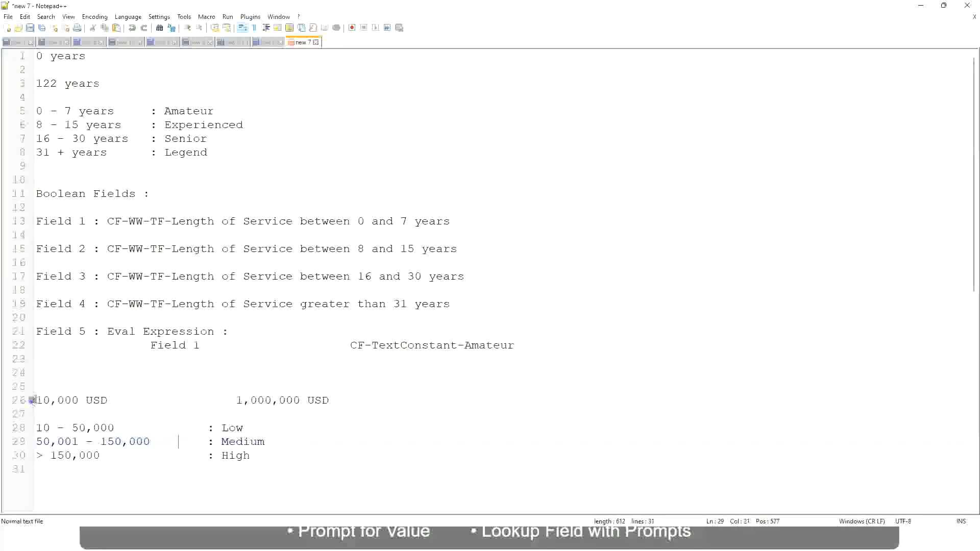
{"action": "left_click", "coordinate": [301, 401]}
{"action": "left_click", "coordinate": [237, 427]}
{"action": "left_click", "coordinate": [236, 461]}
{"action": "left_click", "coordinate": [250, 454]}
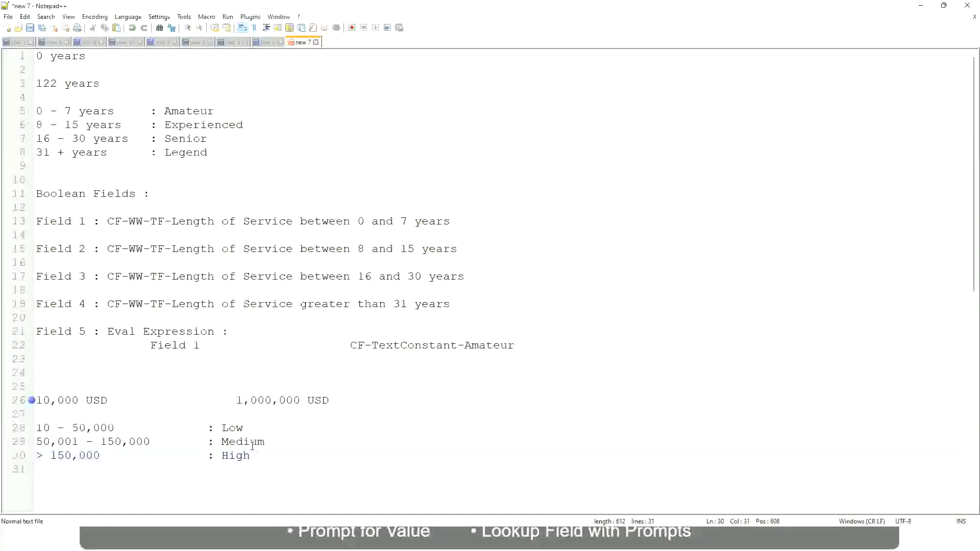